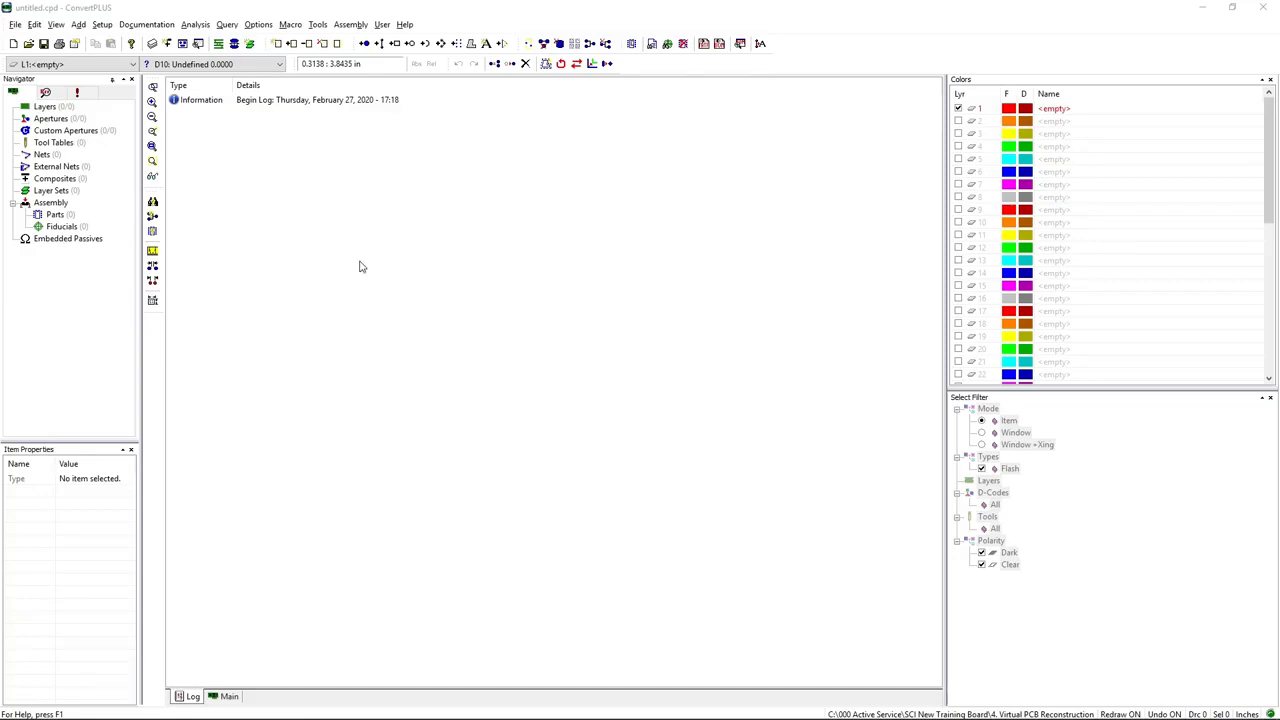
Step: Auto-import all listed Gerber and drill files from C:\000 Samples\ConvertPLUS ARE in the default order and display the board artwork
left_click(12, 26)
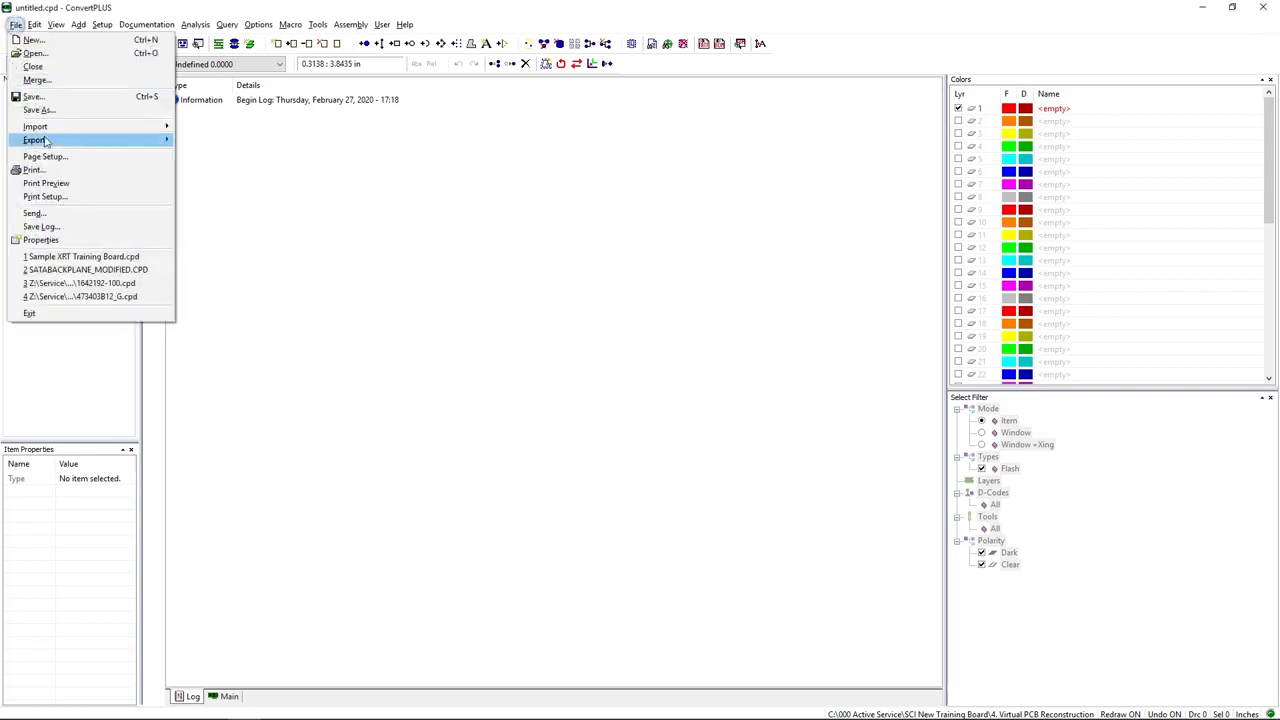
mouse_move(60, 140)
left_click(212, 127)
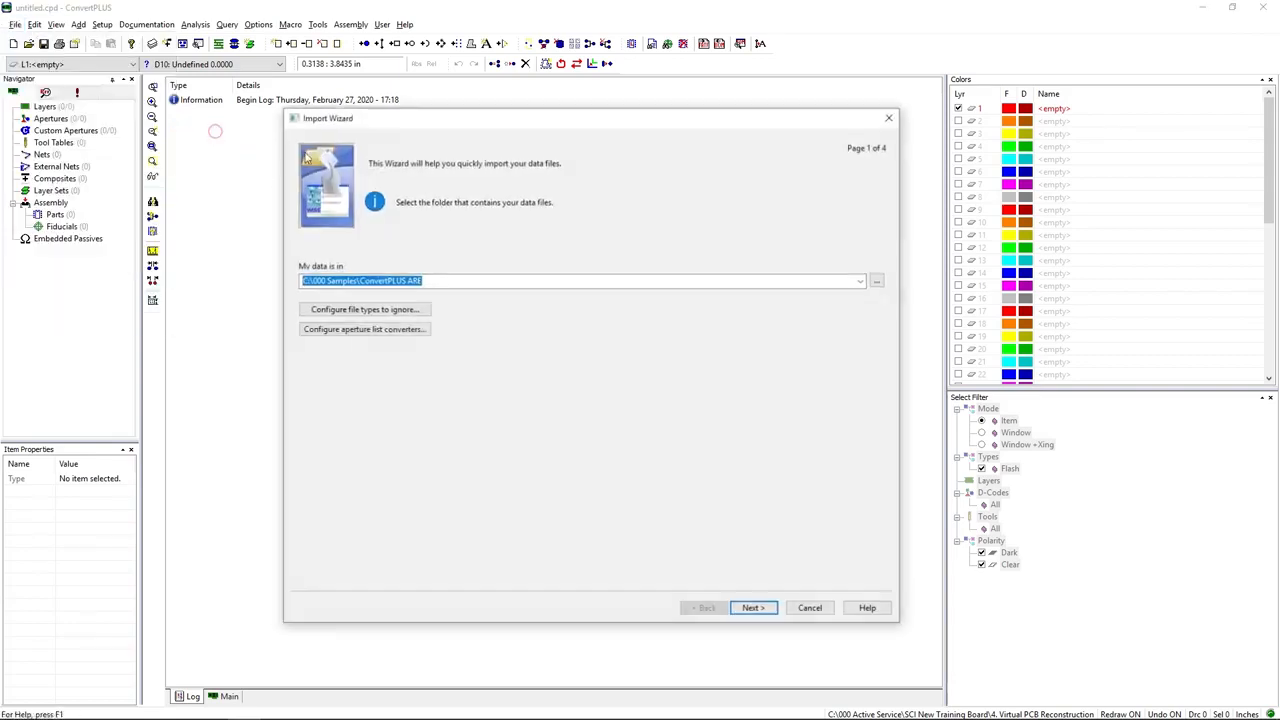
left_click(754, 609)
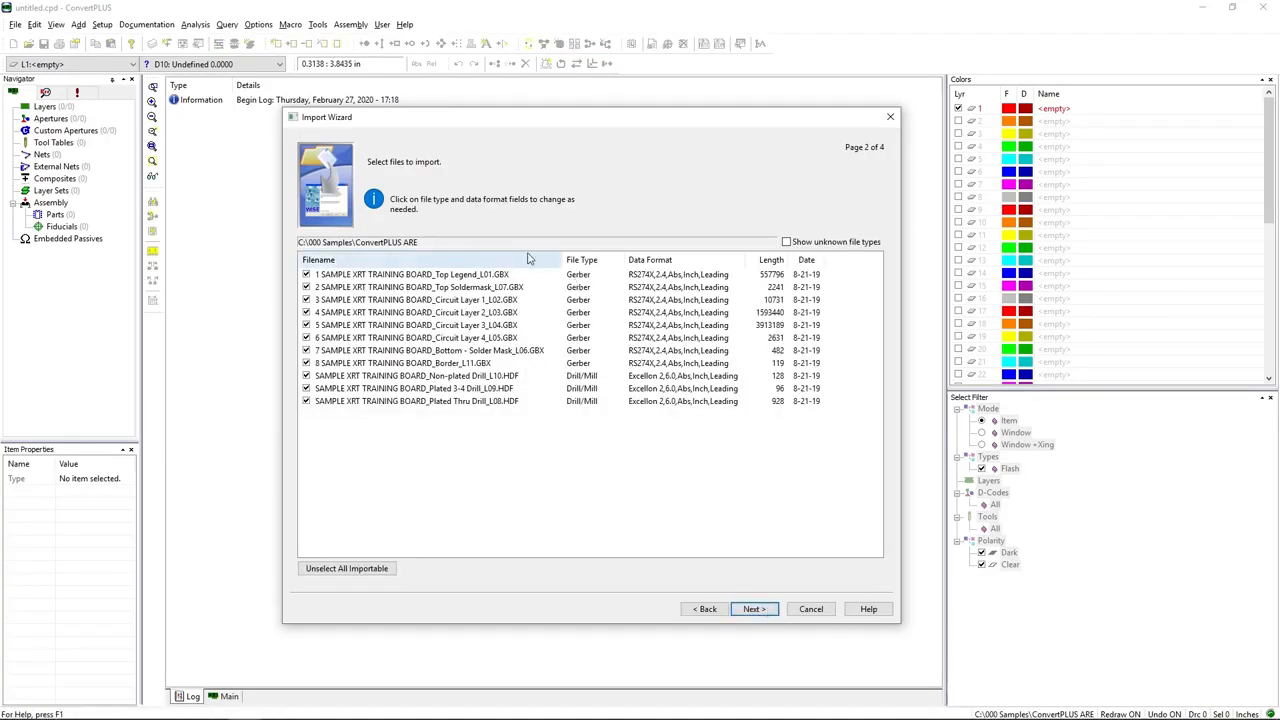
left_click(770, 609)
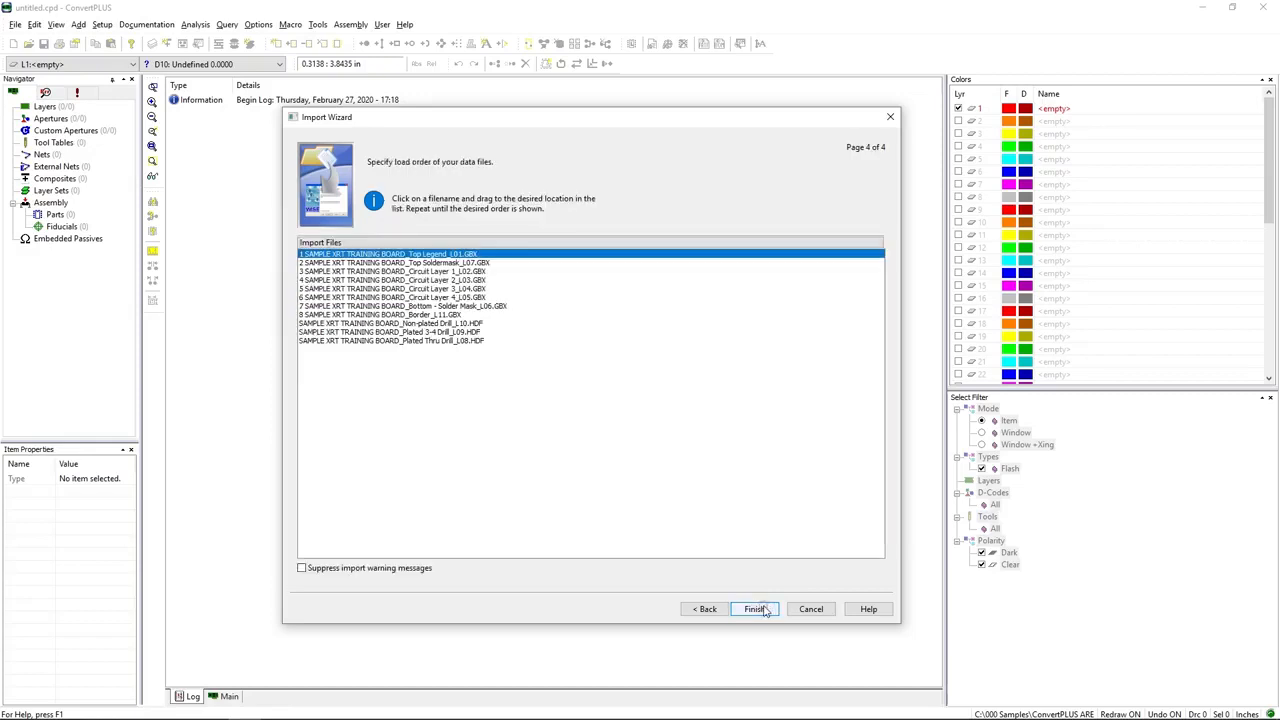
left_click(763, 609)
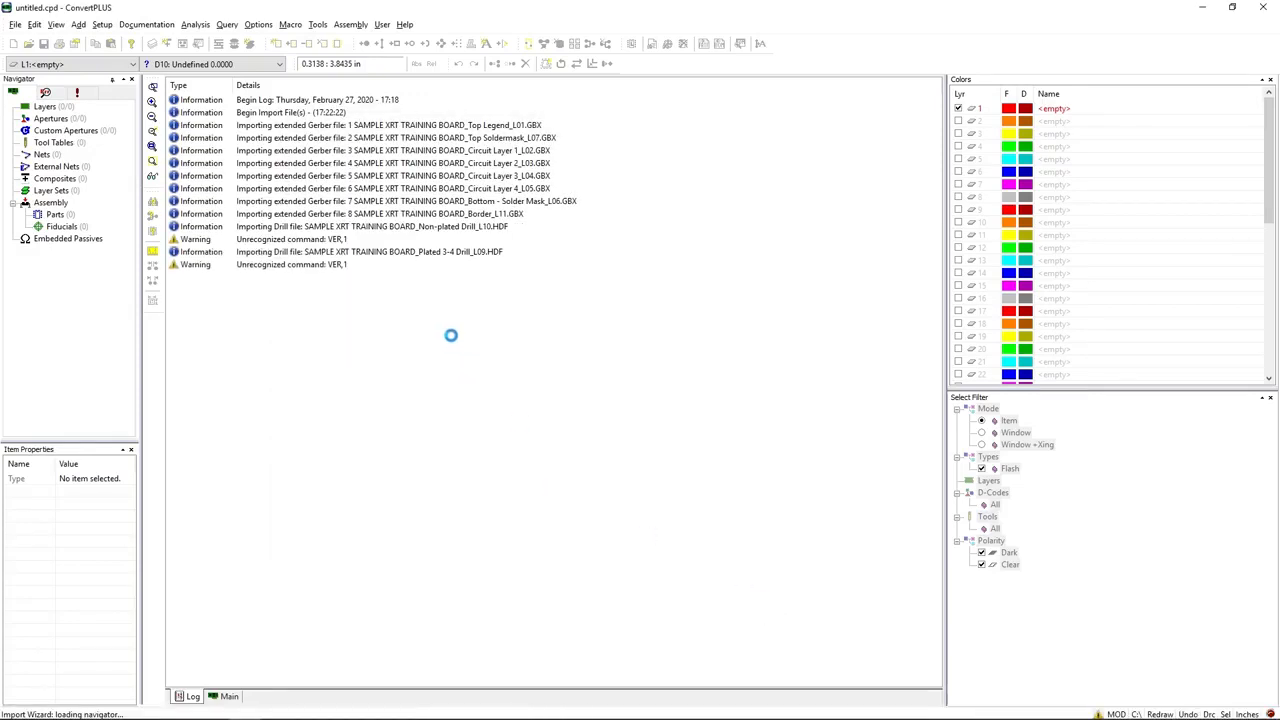
left_click(229, 697)
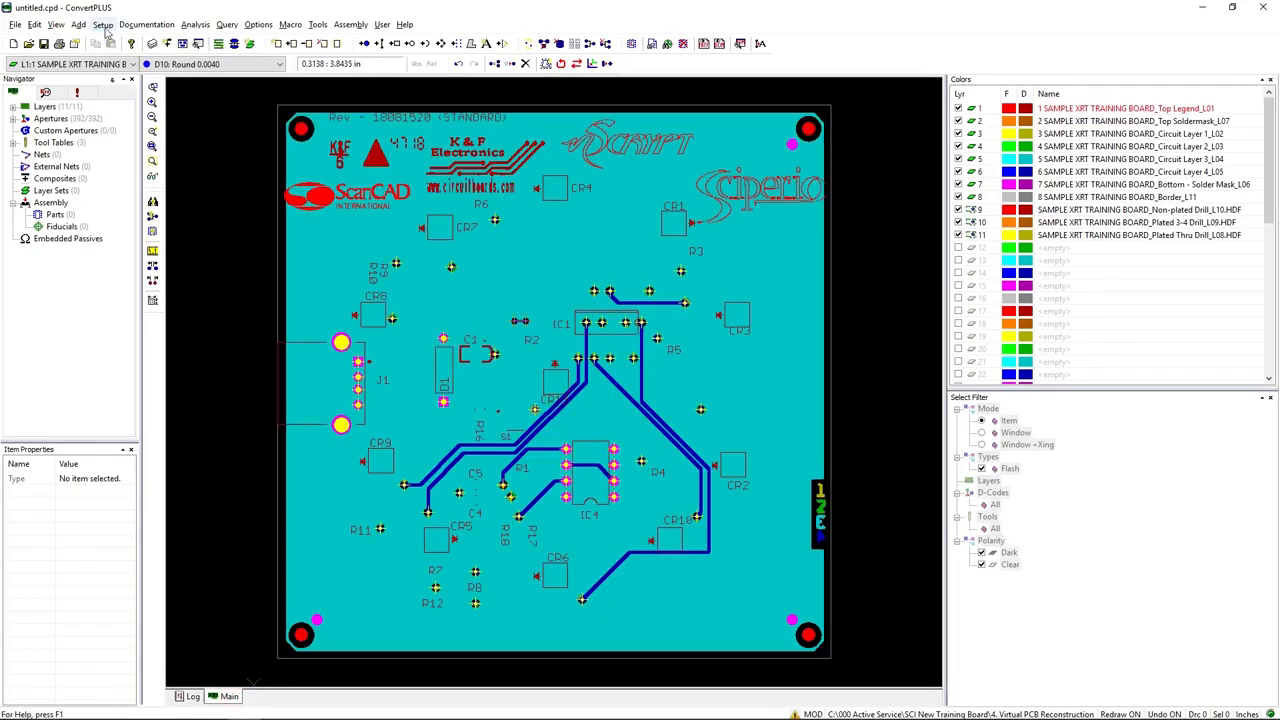
Step: In the layer setup, assign type Silk Top to Top Legend, Mask Top to Top Soldermask and Top to Circuit Layer 1
left_click(102, 24)
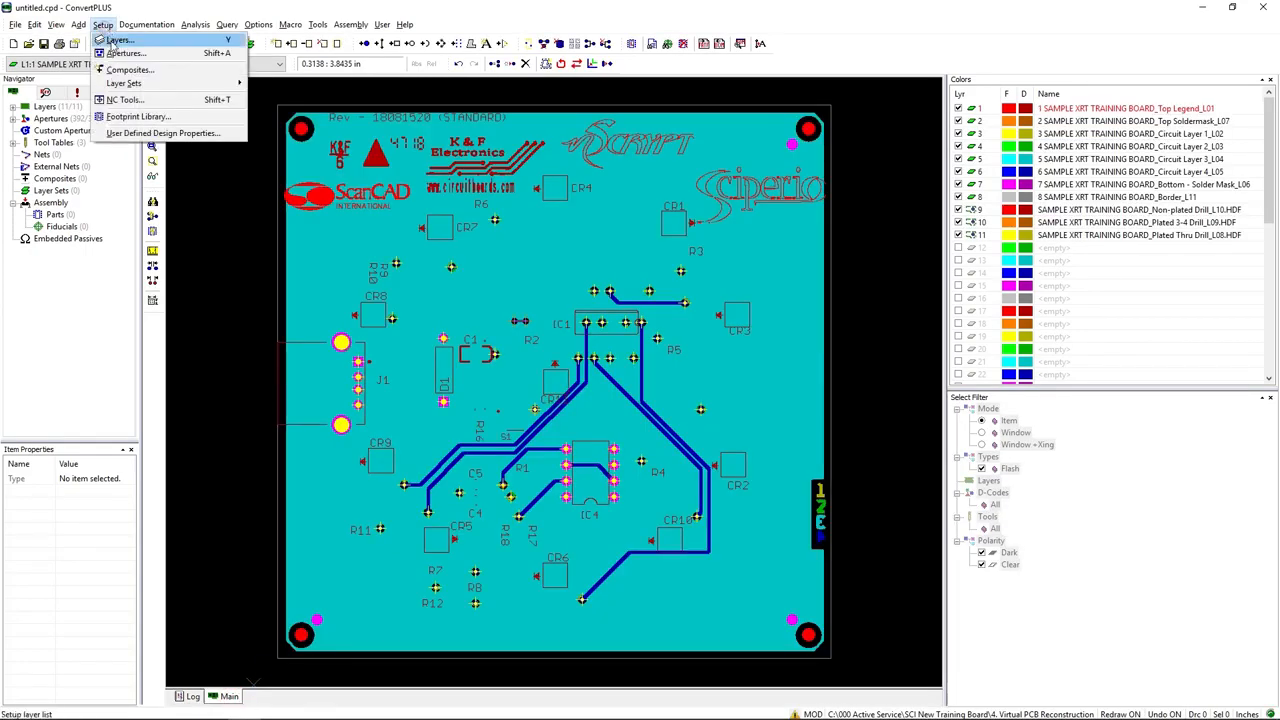
left_click(108, 40)
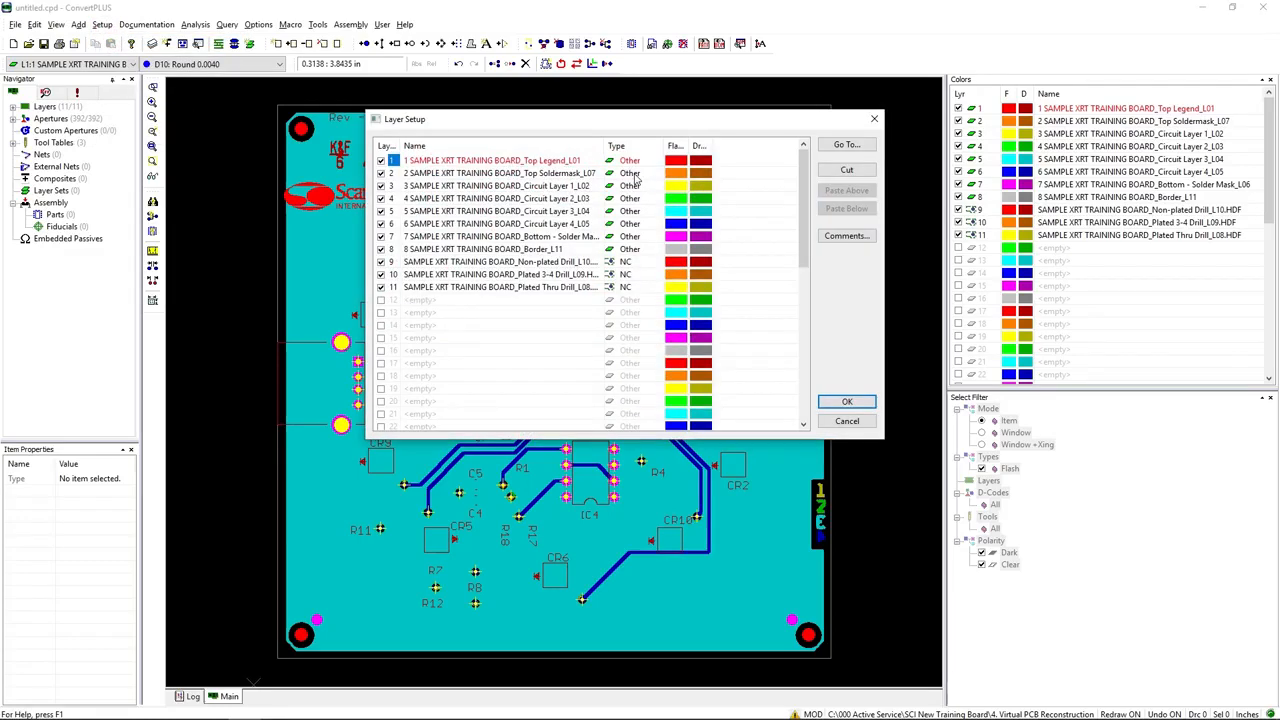
left_click(646, 162)
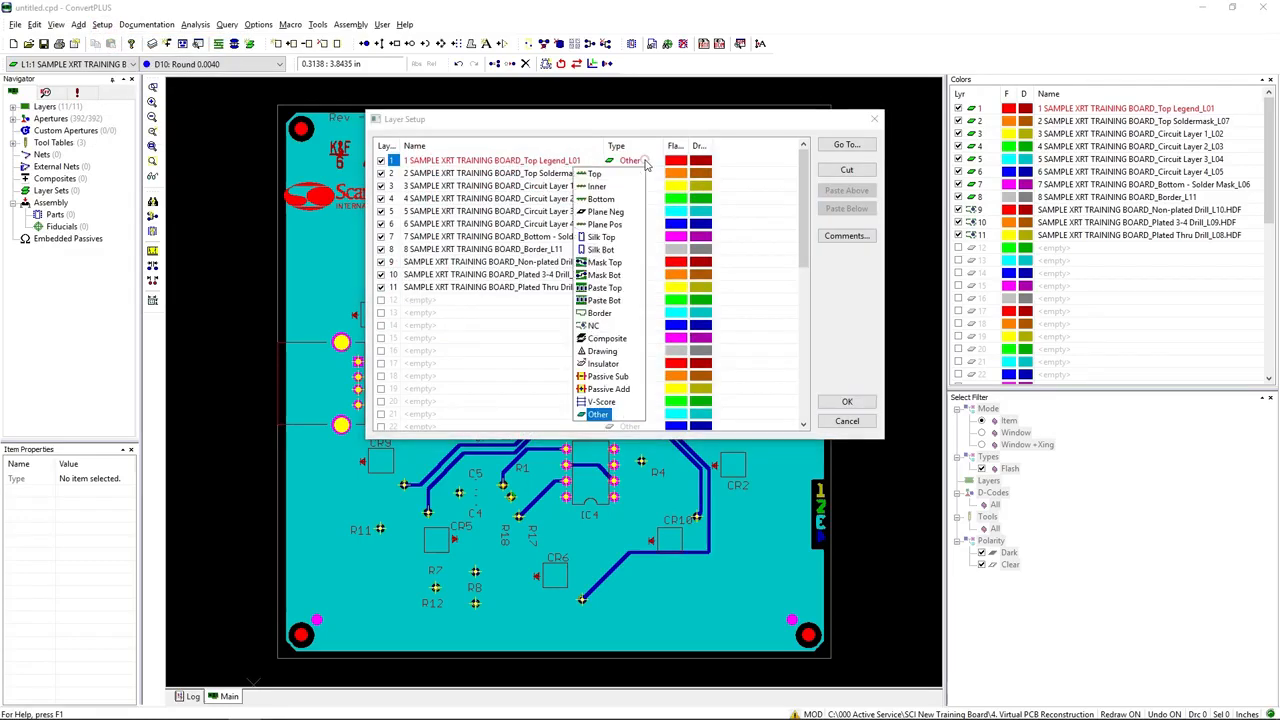
left_click(604, 237)
left_click(634, 175)
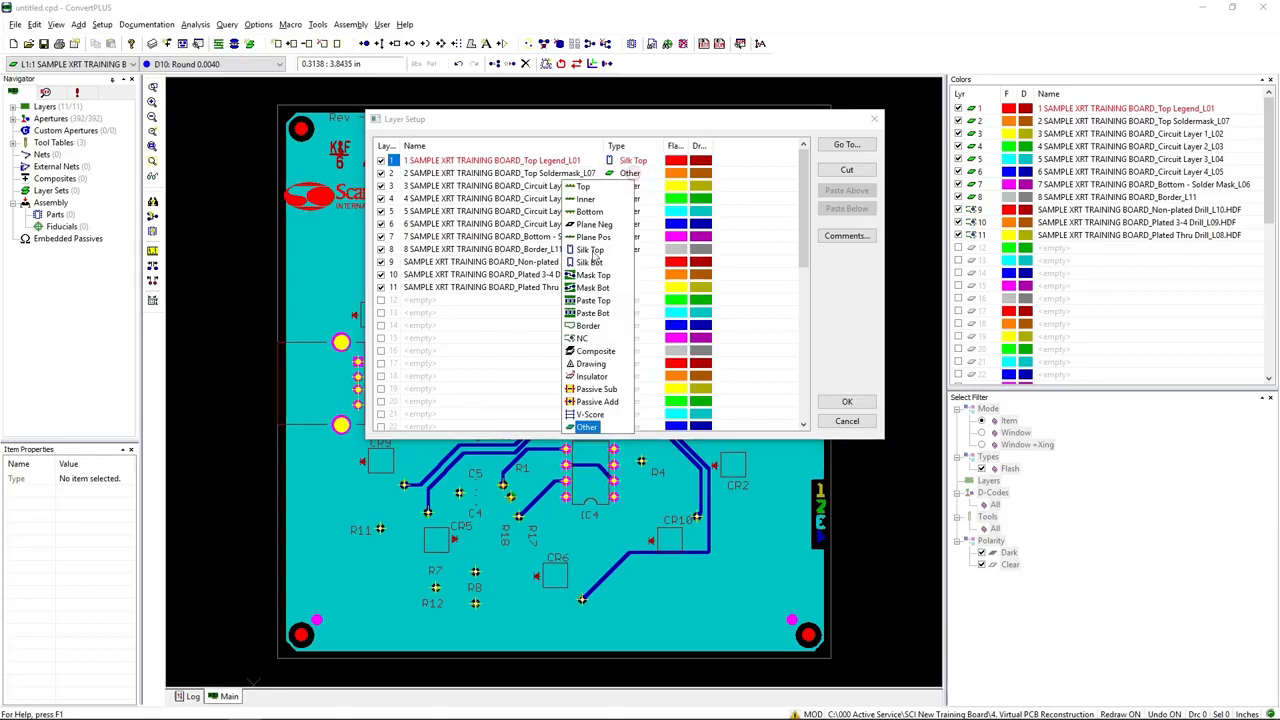
left_click(598, 270)
left_click(633, 187)
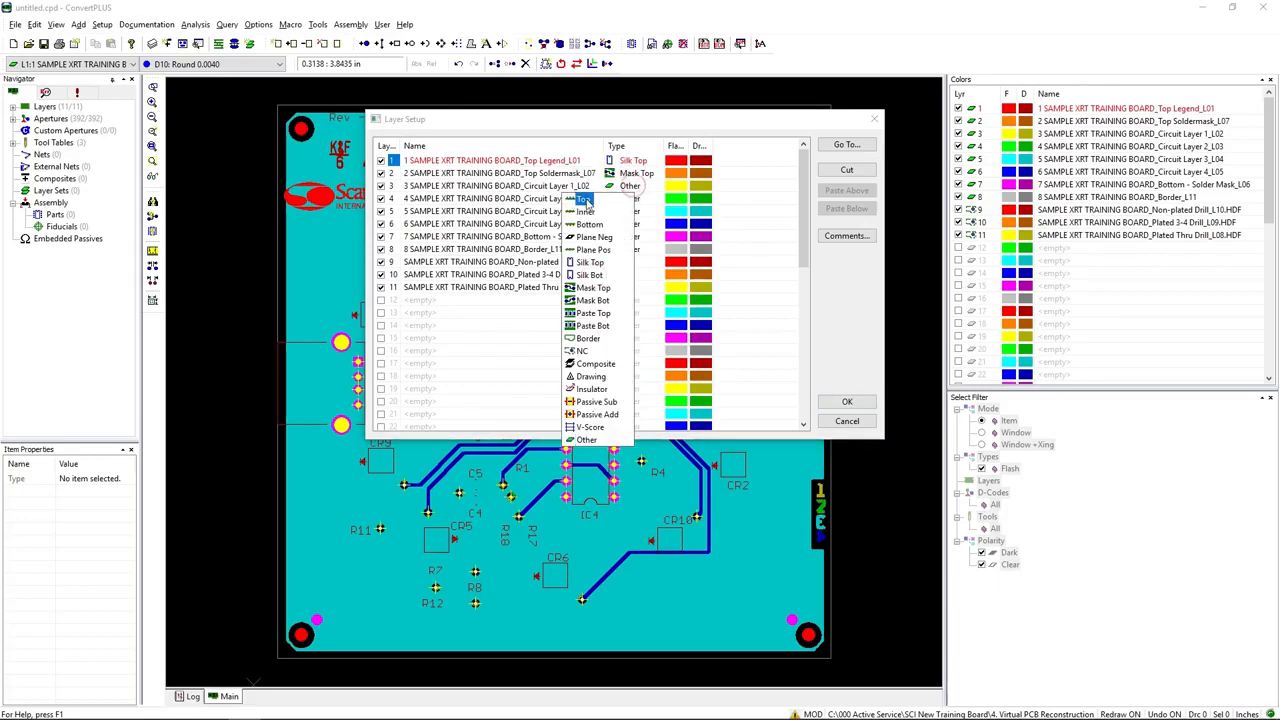
left_click(586, 200)
Step: Set the layer type of Circuit Layers 2 and 3 to Inner and of Circuit Layer 4 to Bottom
left_click(628, 199)
left_click(580, 224)
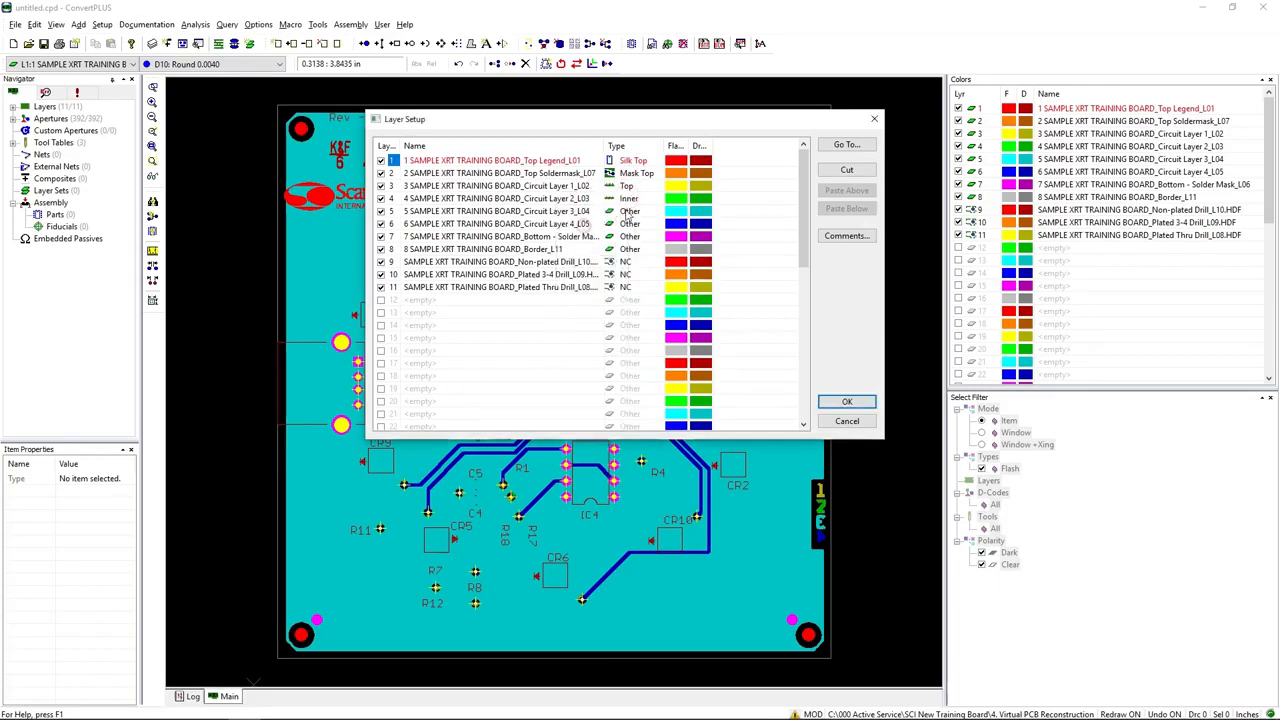
left_click(628, 211)
left_click(579, 238)
left_click(628, 224)
left_click(586, 250)
left_click(631, 225)
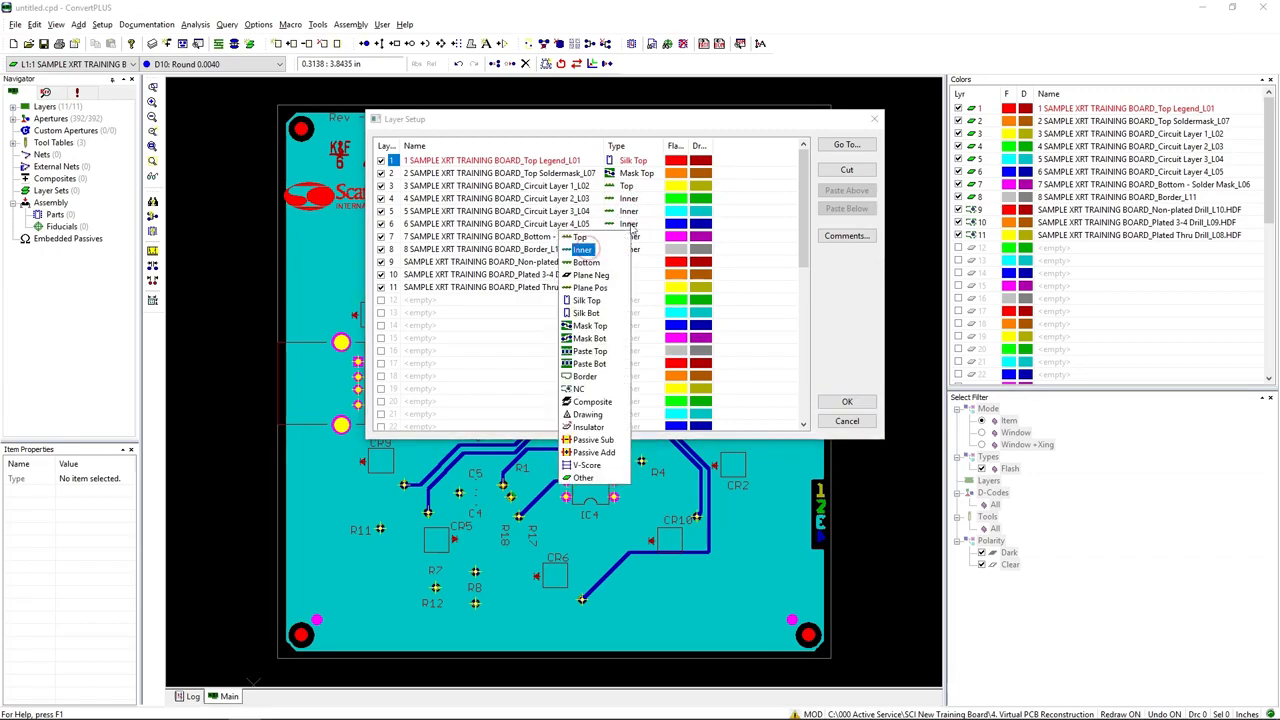
left_click(586, 262)
Step: Set the Bottom Solder Mask layer to Mask Bot and the Border layer to Border, and apply the layer setup
left_click(632, 238)
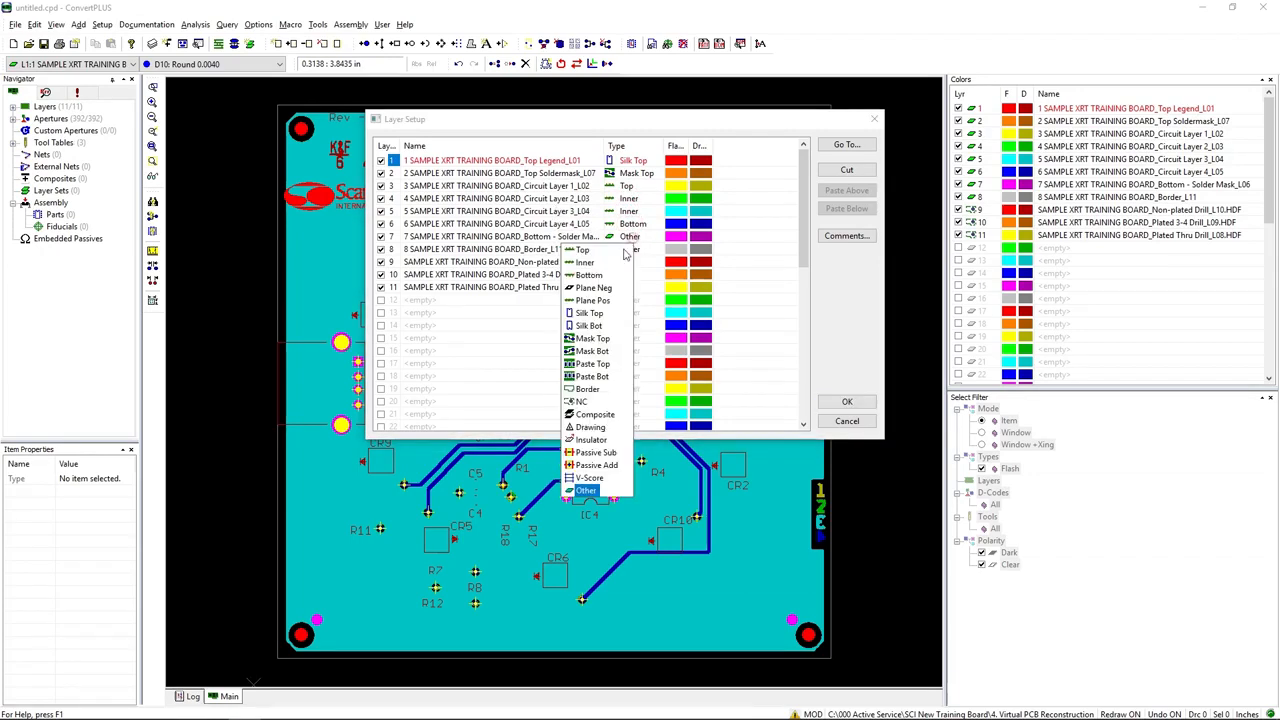
left_click(591, 351)
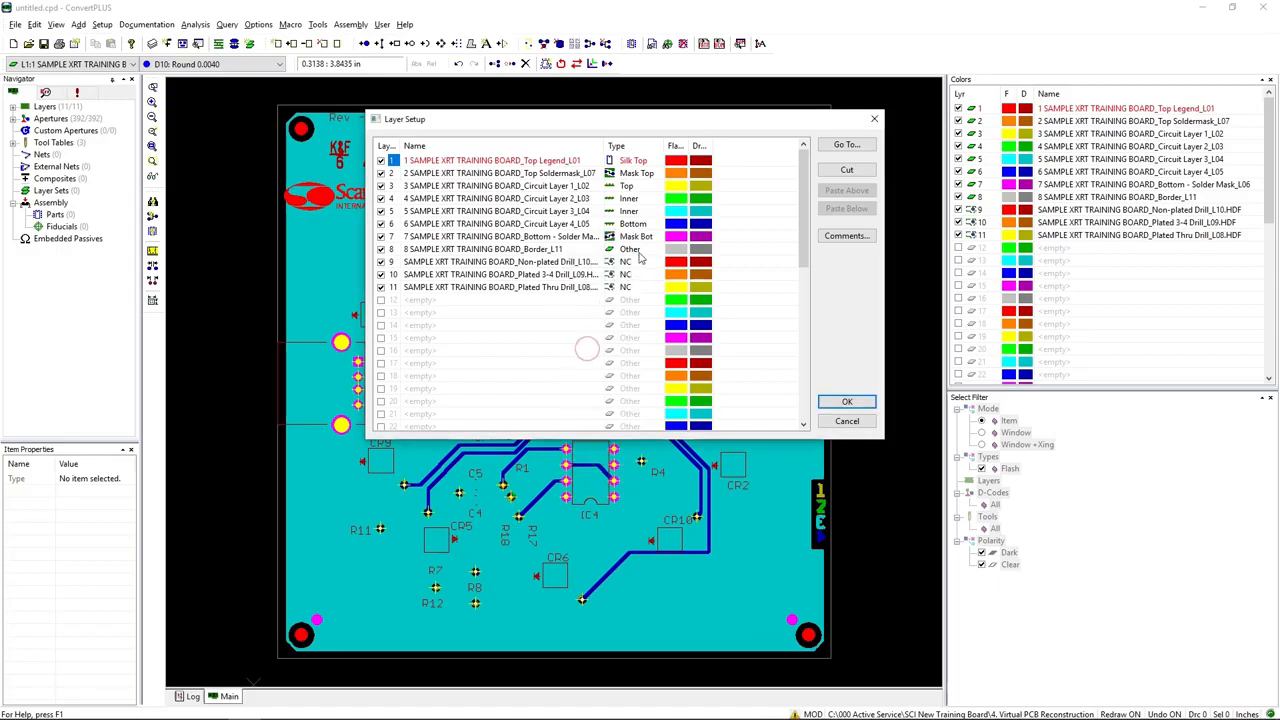
left_click(632, 250)
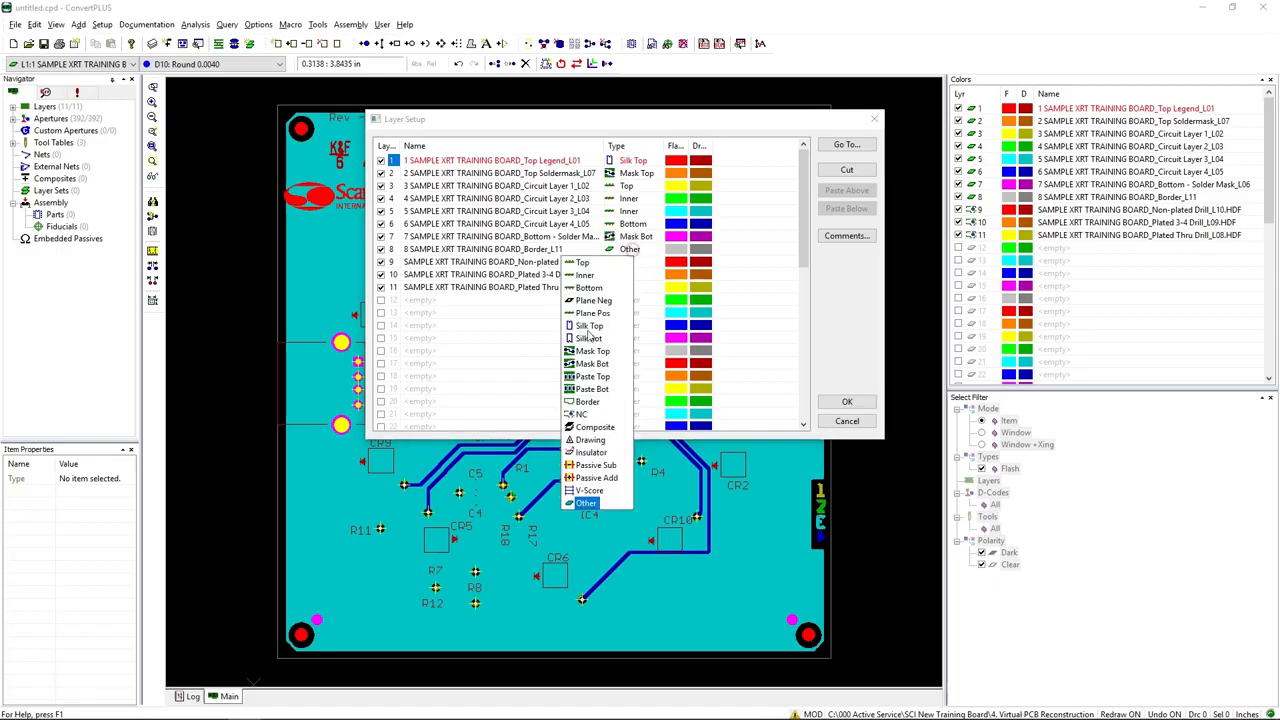
left_click(587, 401)
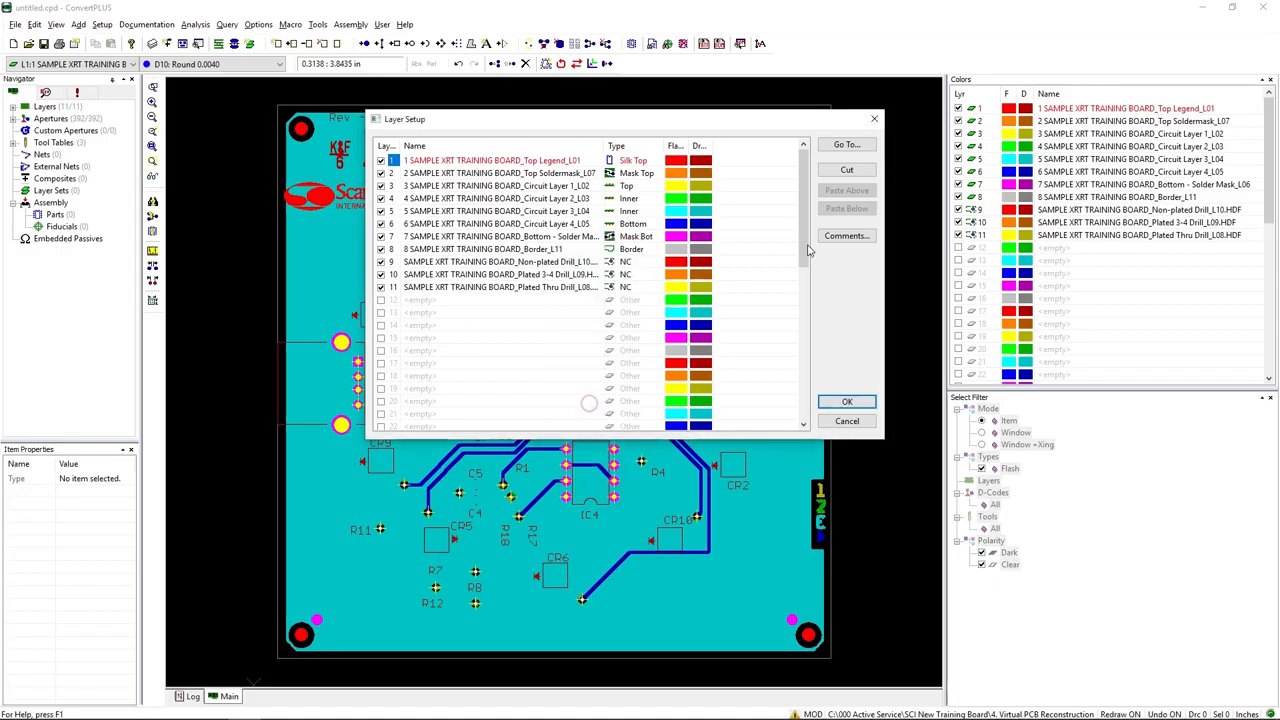
left_click(849, 402)
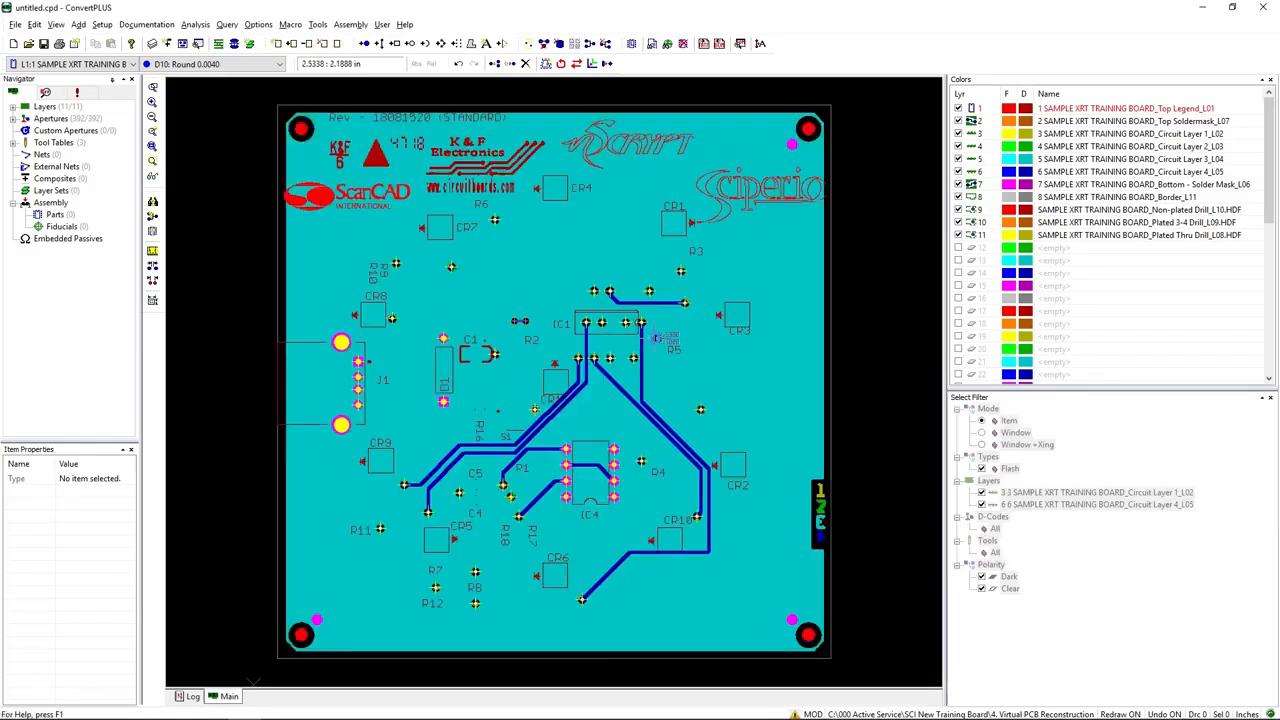
Step: Create a new layer set named 2-4 for blind/buried vias
left_click(103, 24)
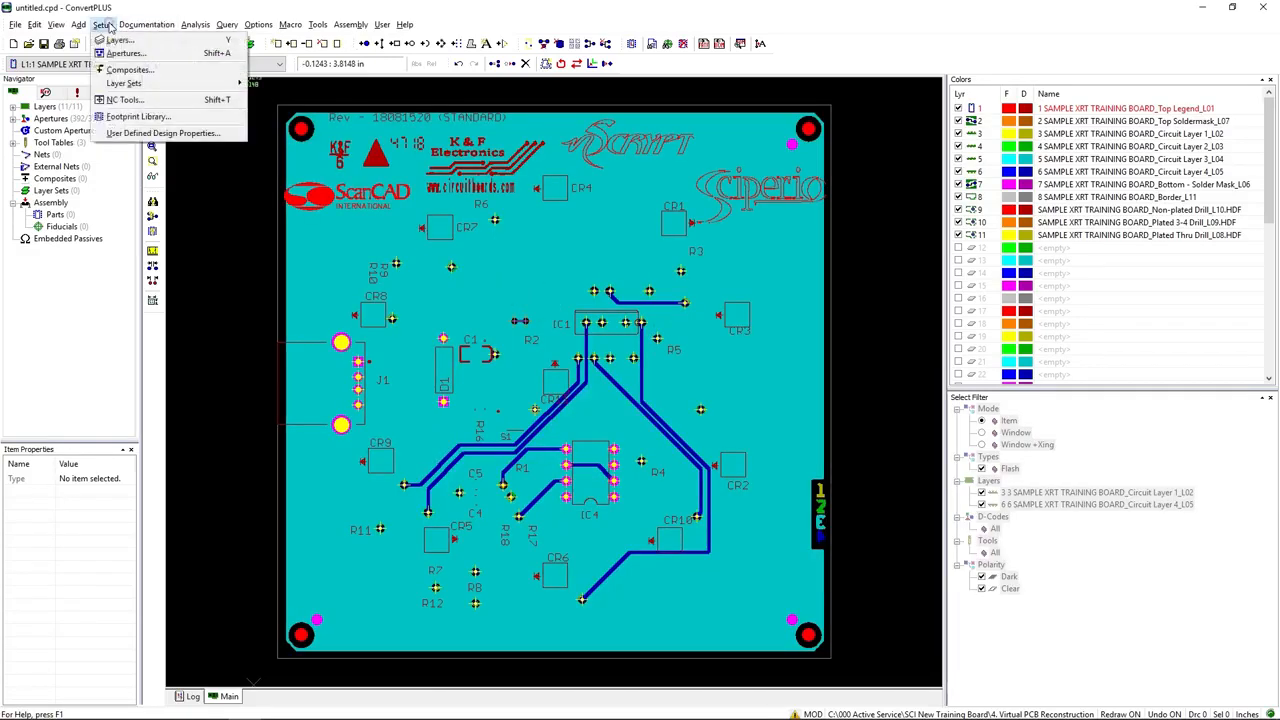
mouse_move(130, 83)
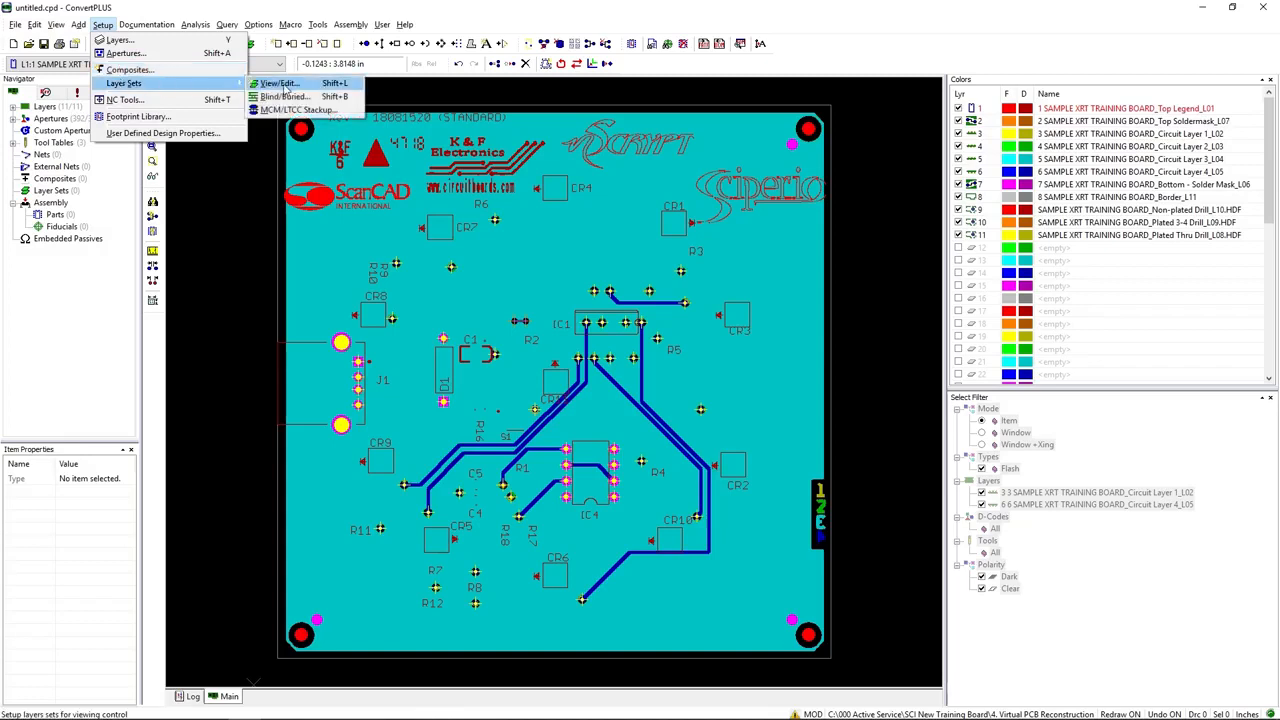
left_click(290, 93)
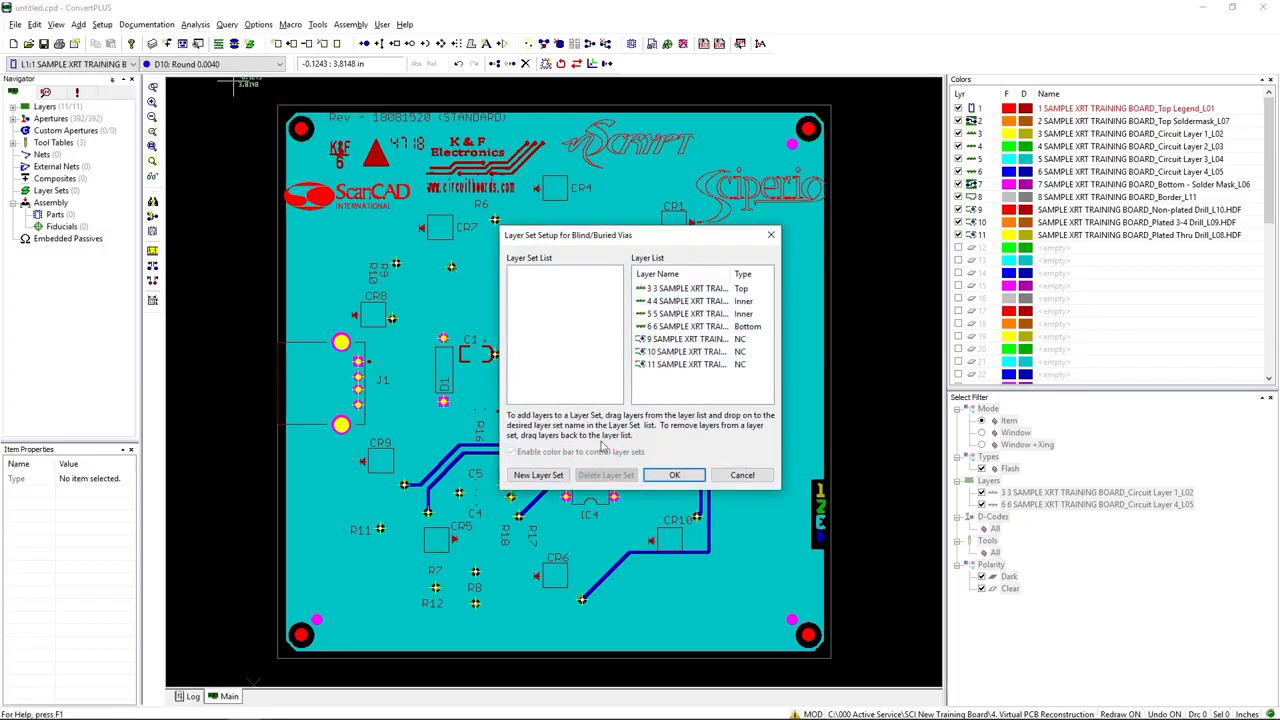
left_click(539, 476)
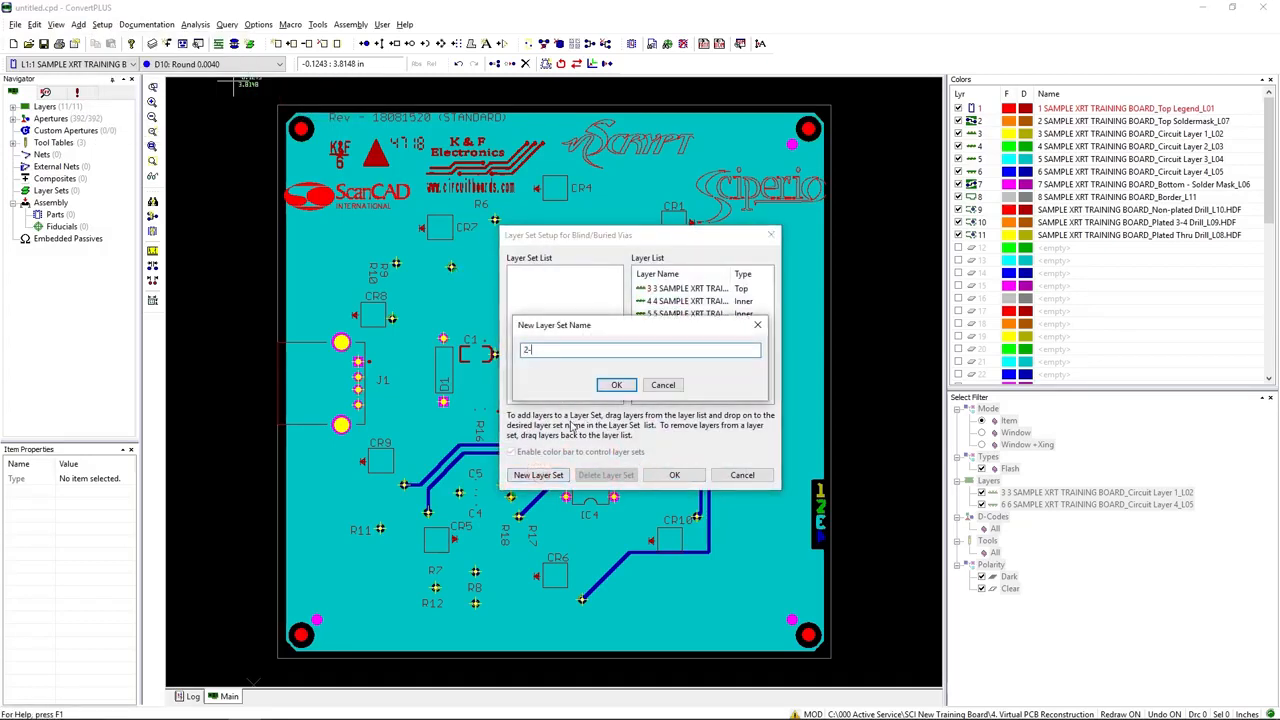
left_click(616, 385)
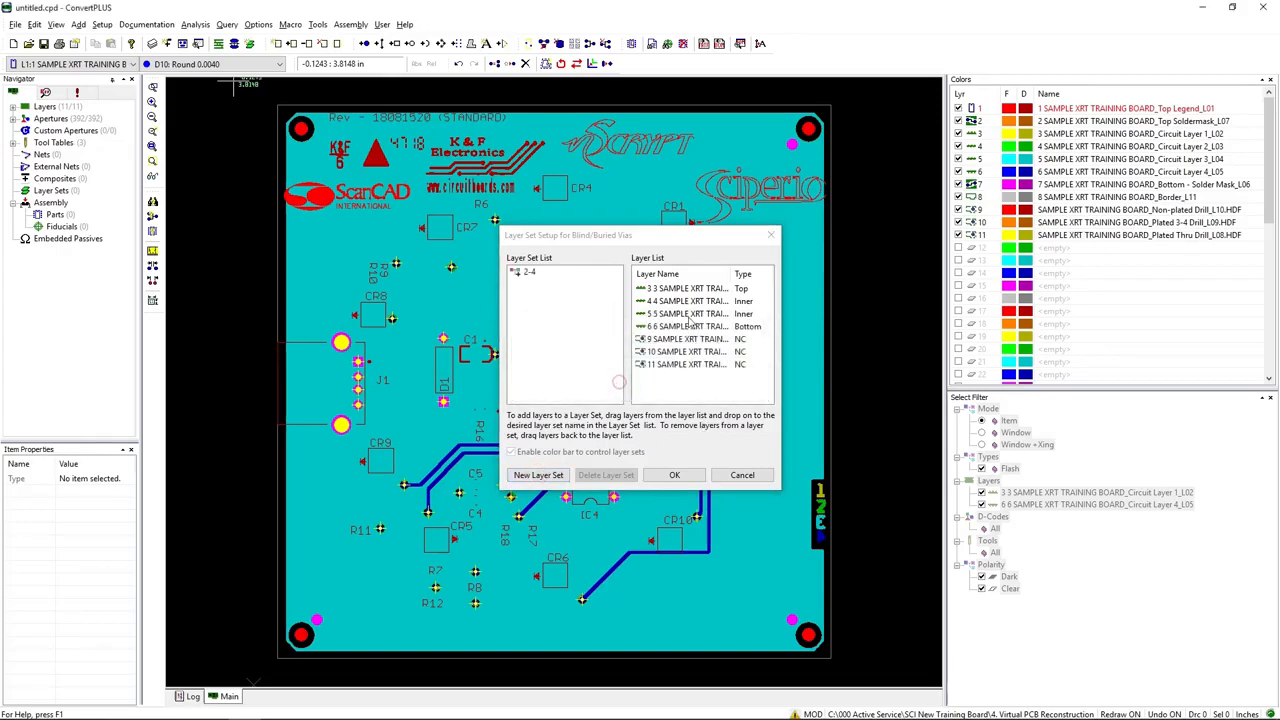
Step: Add the Plated 3-4 Drill layer and Circuit Layers 2, 3 and 4 to layer set 2-4 and apply the setup
left_click_drag(684, 352, 522, 278)
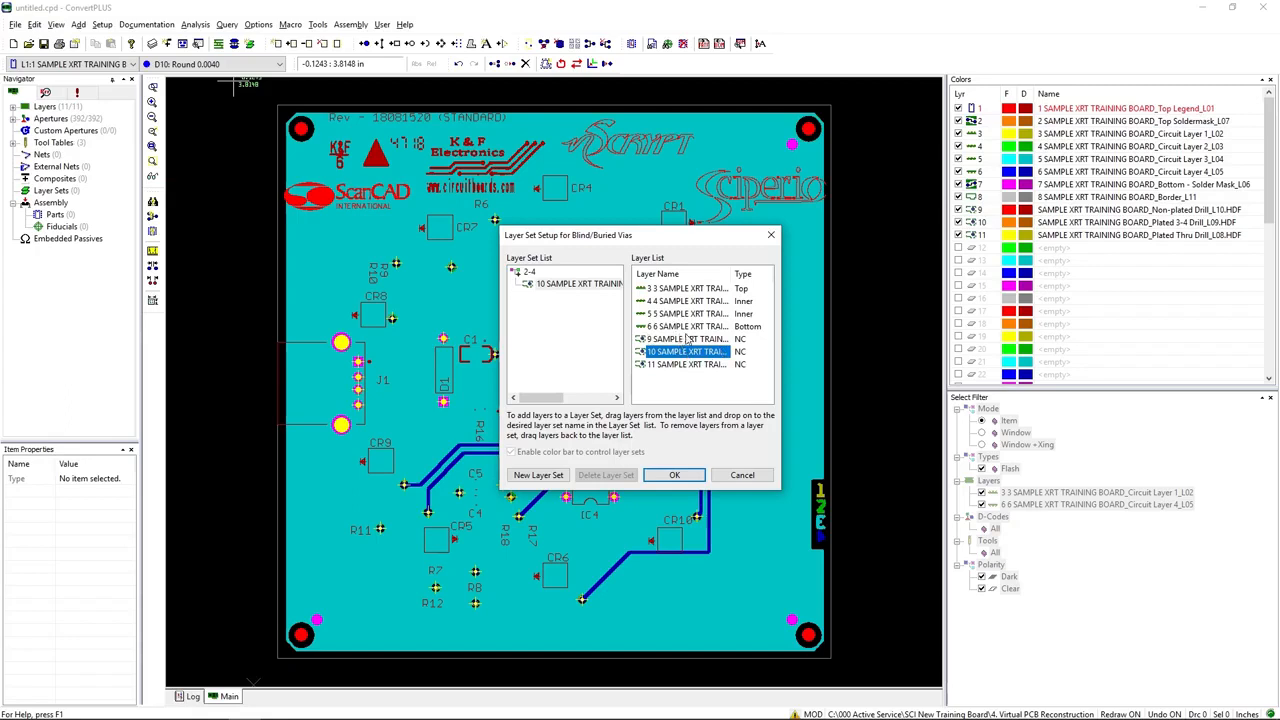
left_click(698, 328)
left_click(703, 316)
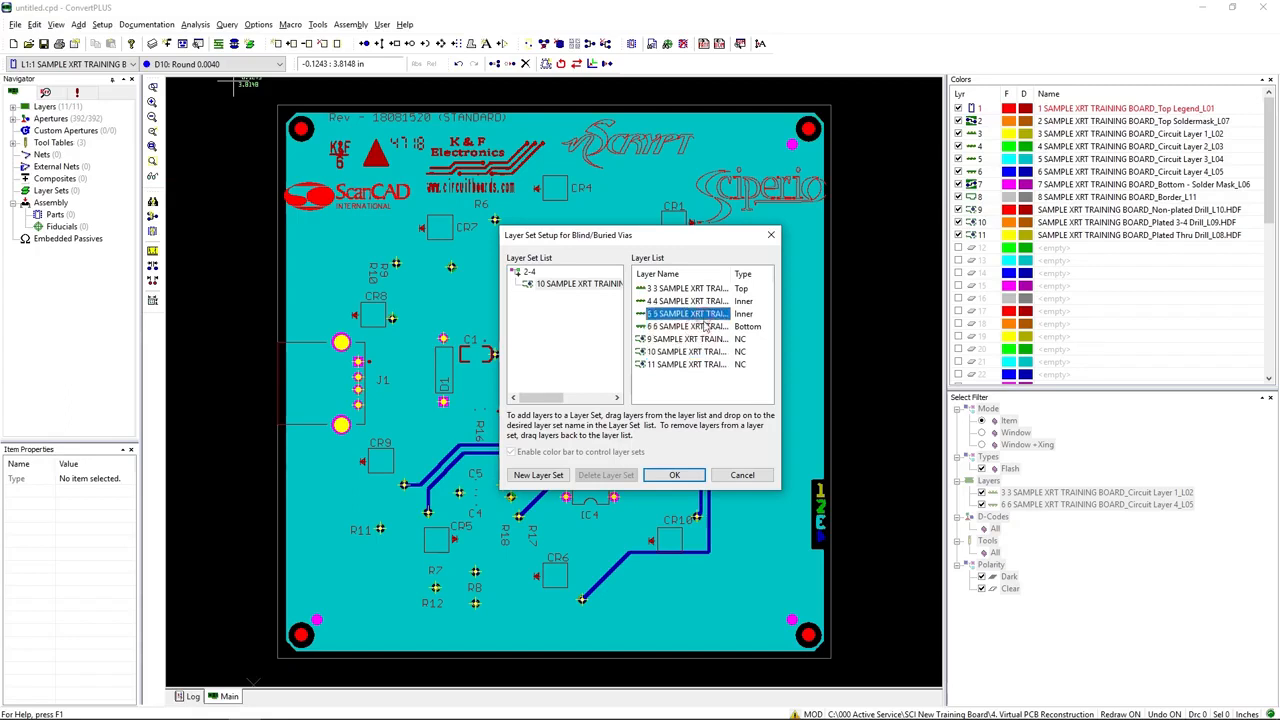
left_click_drag(707, 326, 522, 278)
left_click(680, 301)
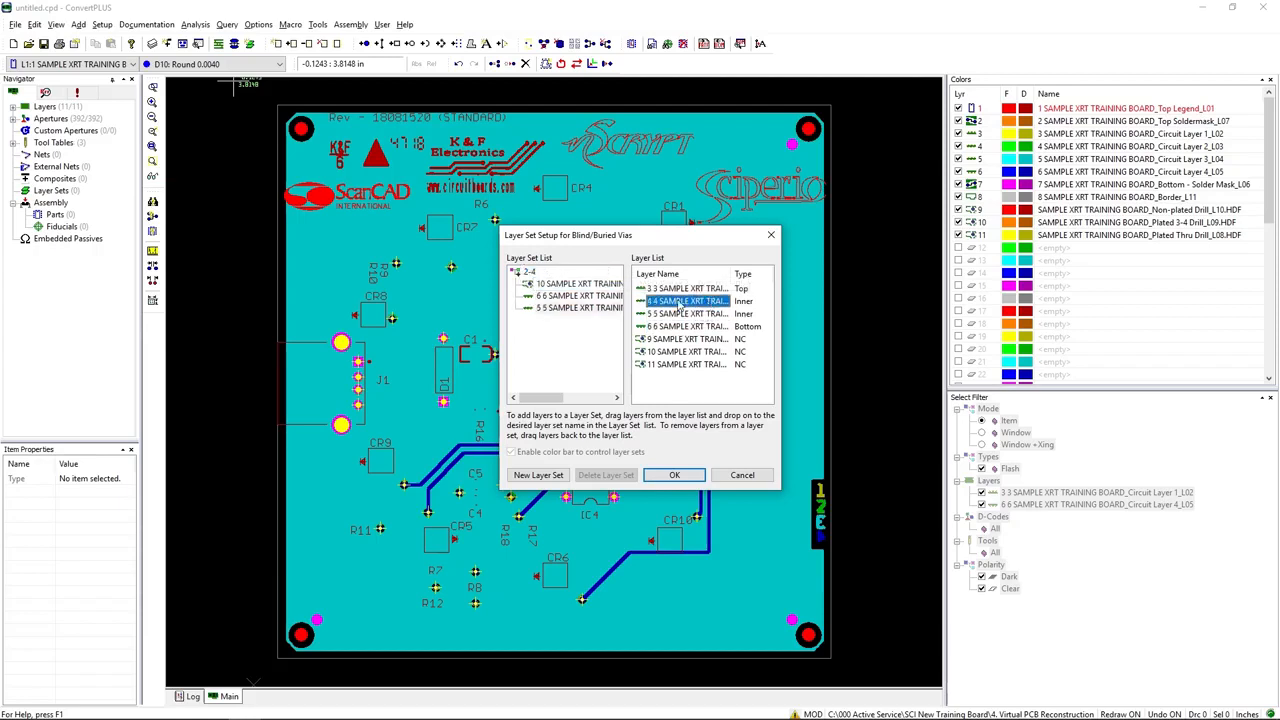
left_click_drag(680, 305, 522, 279)
left_click(675, 475)
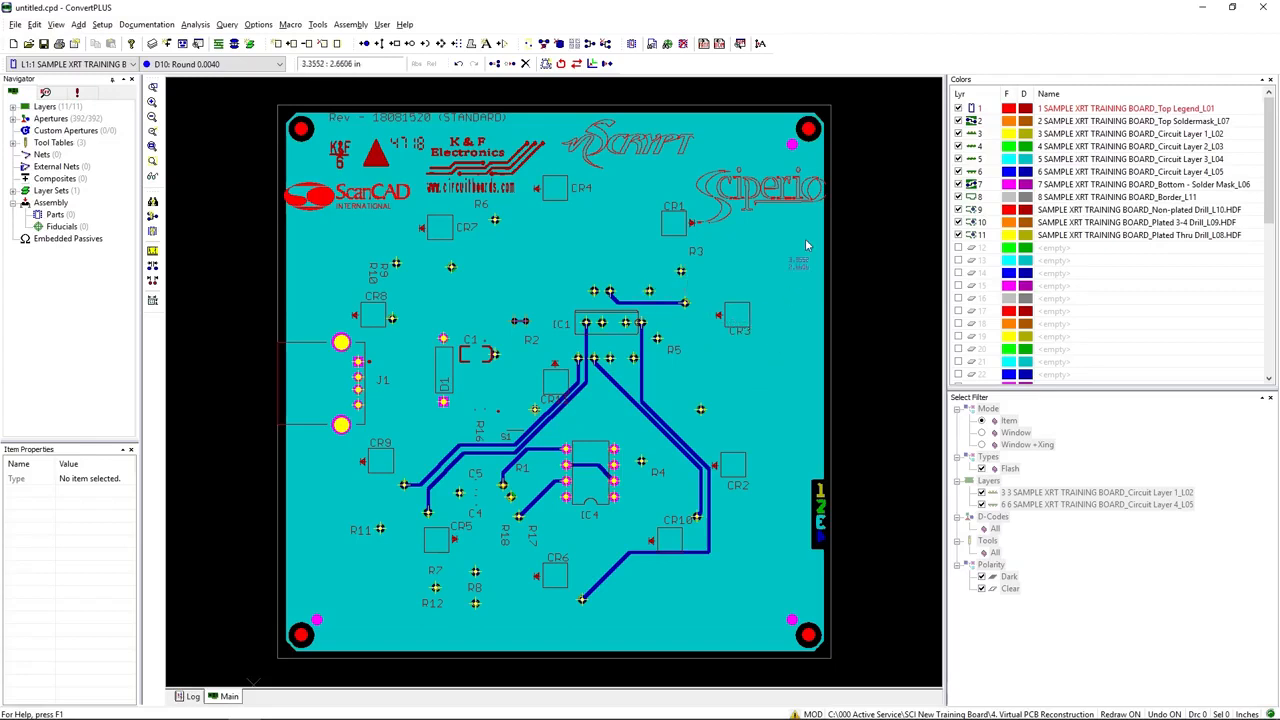
Step: Generate the netlist with layer 11, Plated Thru Drill, as the thru-hole drill layer and single point nets included
left_click(318, 24)
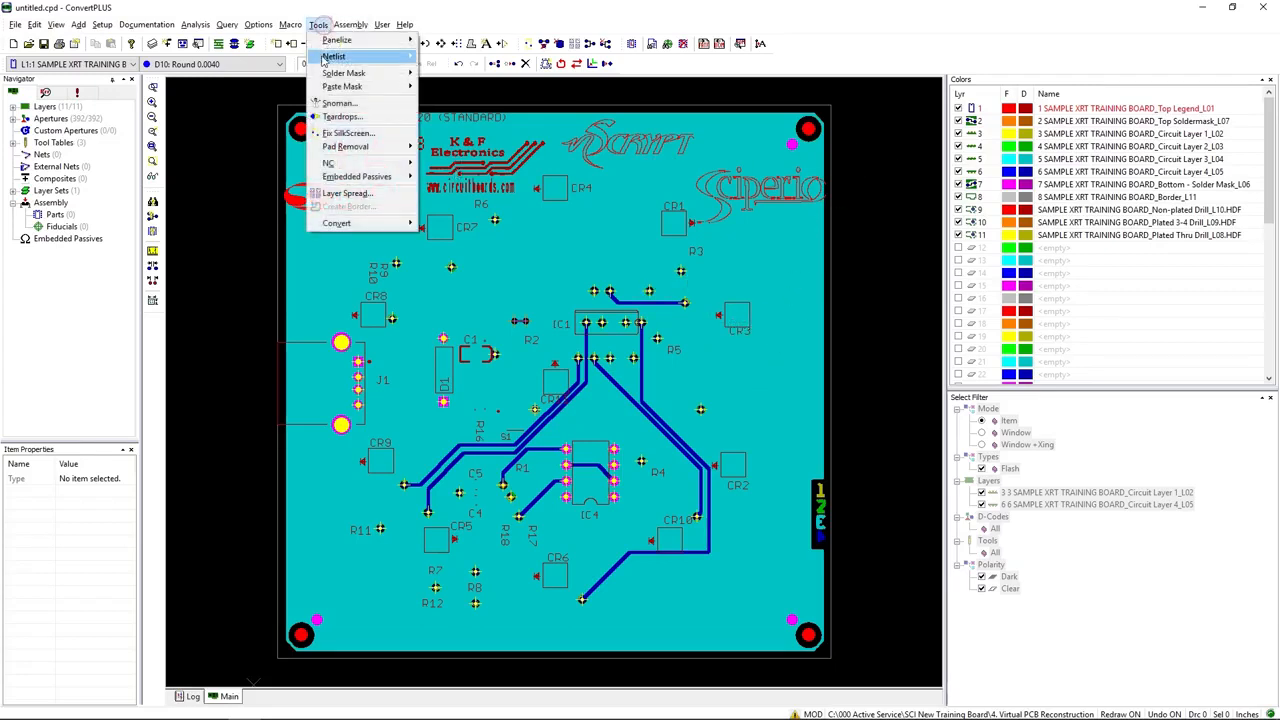
mouse_move(323, 58)
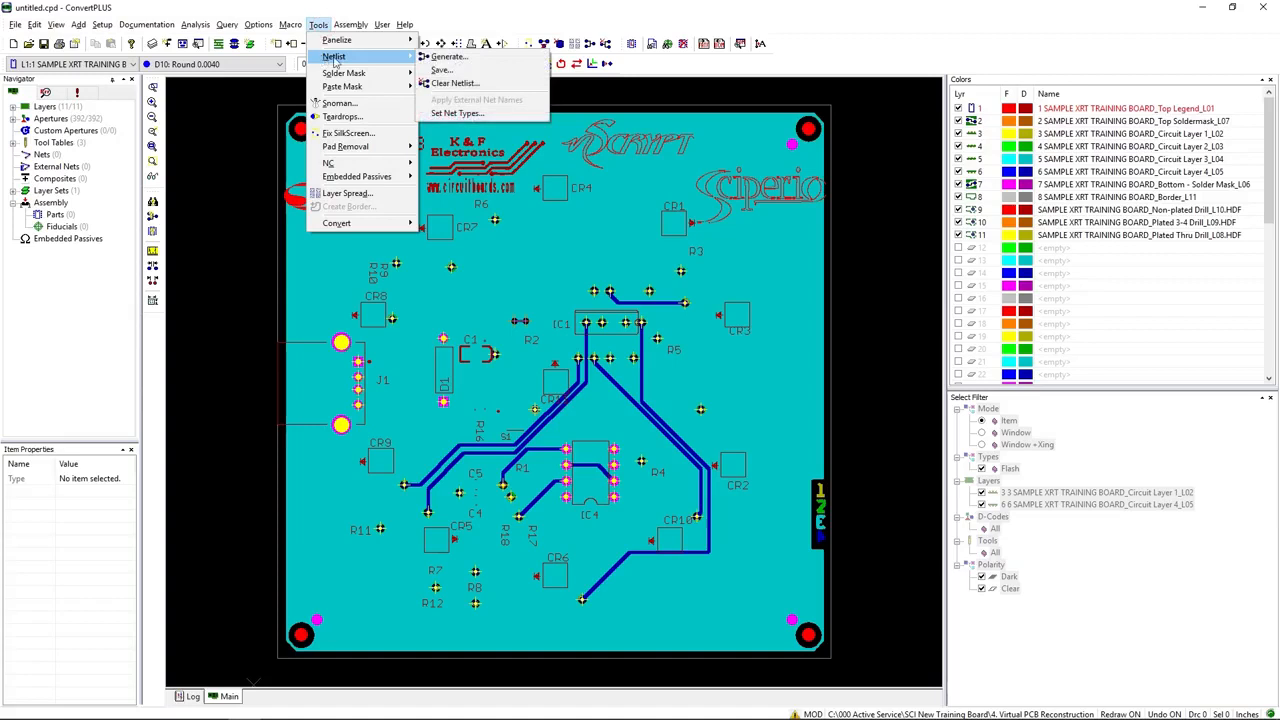
left_click(462, 60)
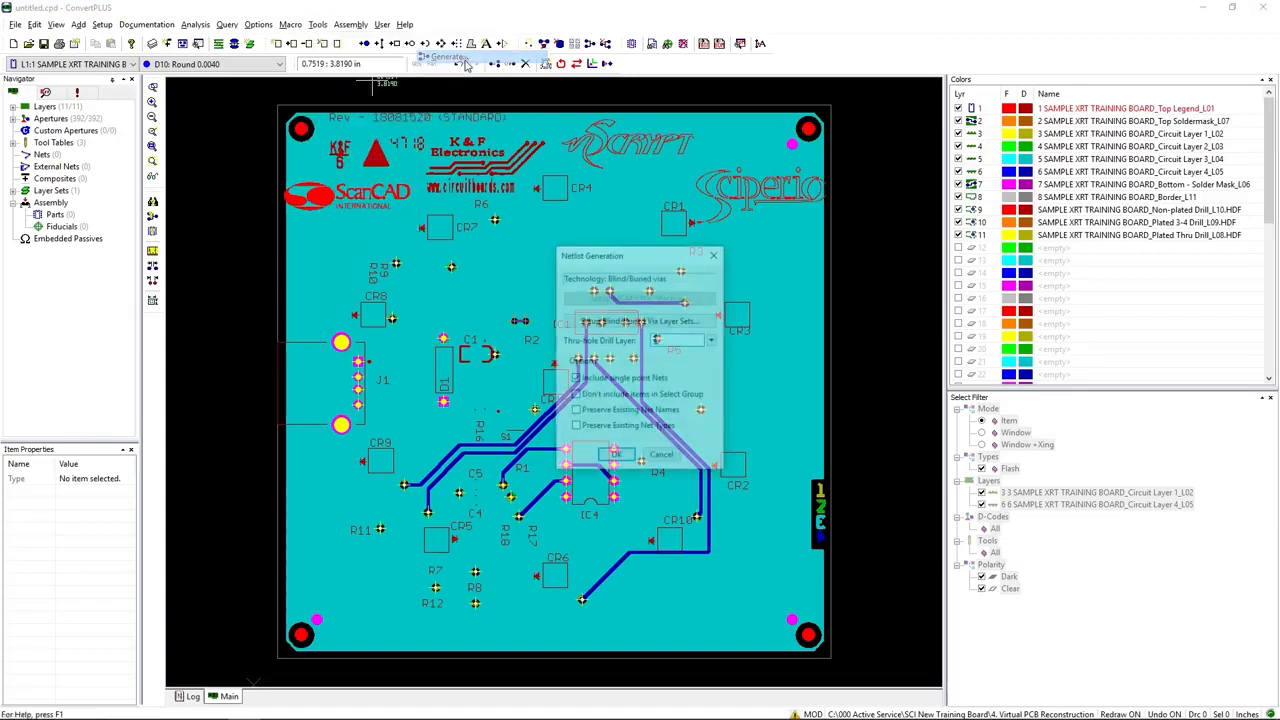
left_click(713, 341)
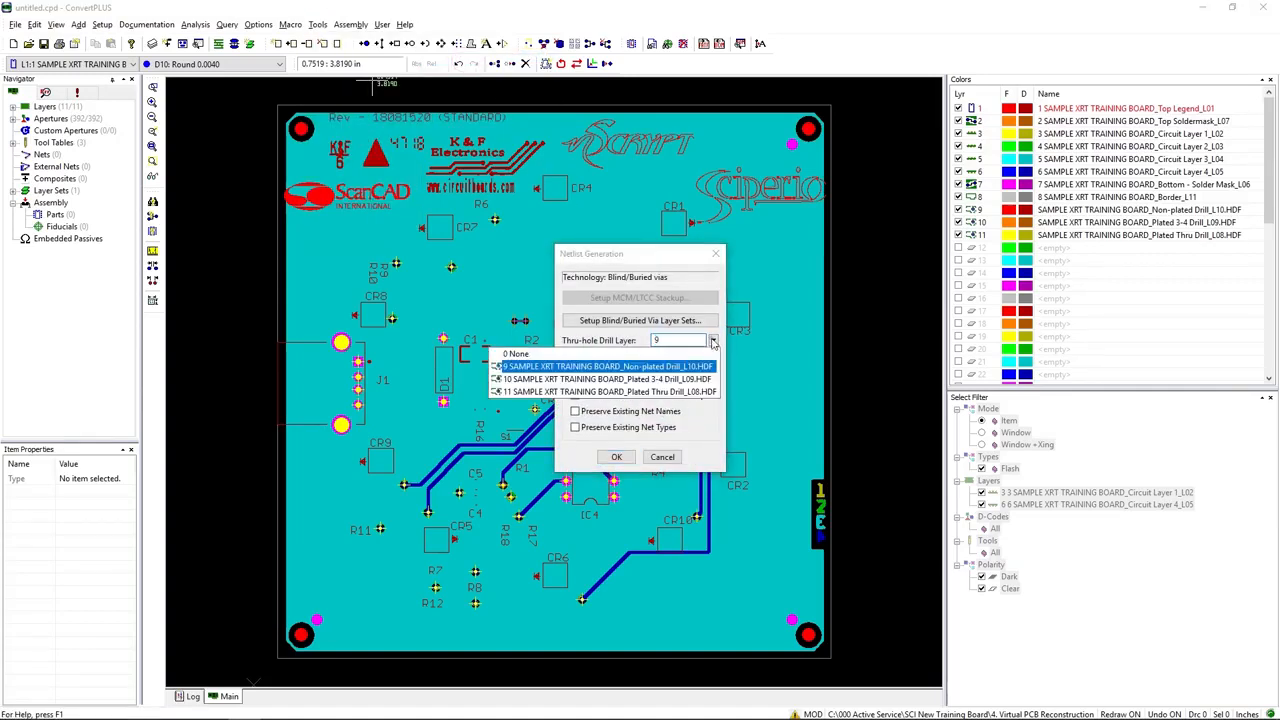
left_click(662, 392)
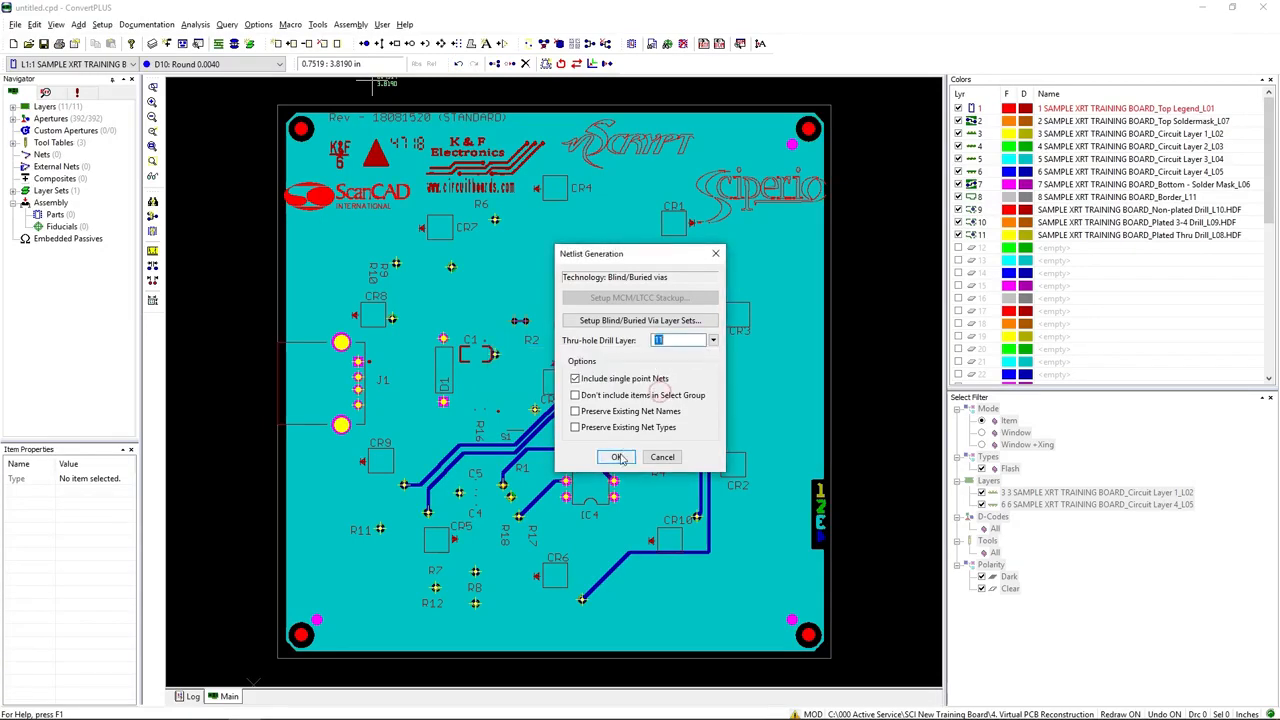
left_click(616, 456)
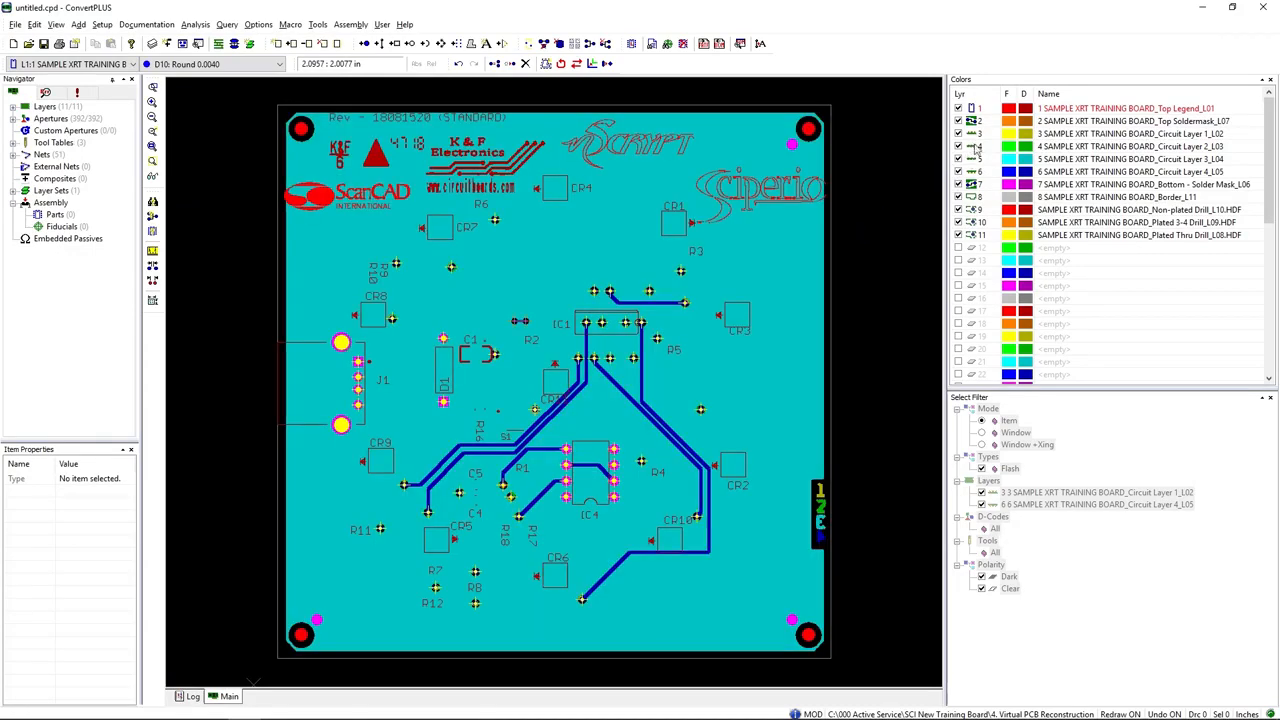
Step: Turn off all layers except Top Legend and show Circuit Layer 1 with it
right_click(976, 147)
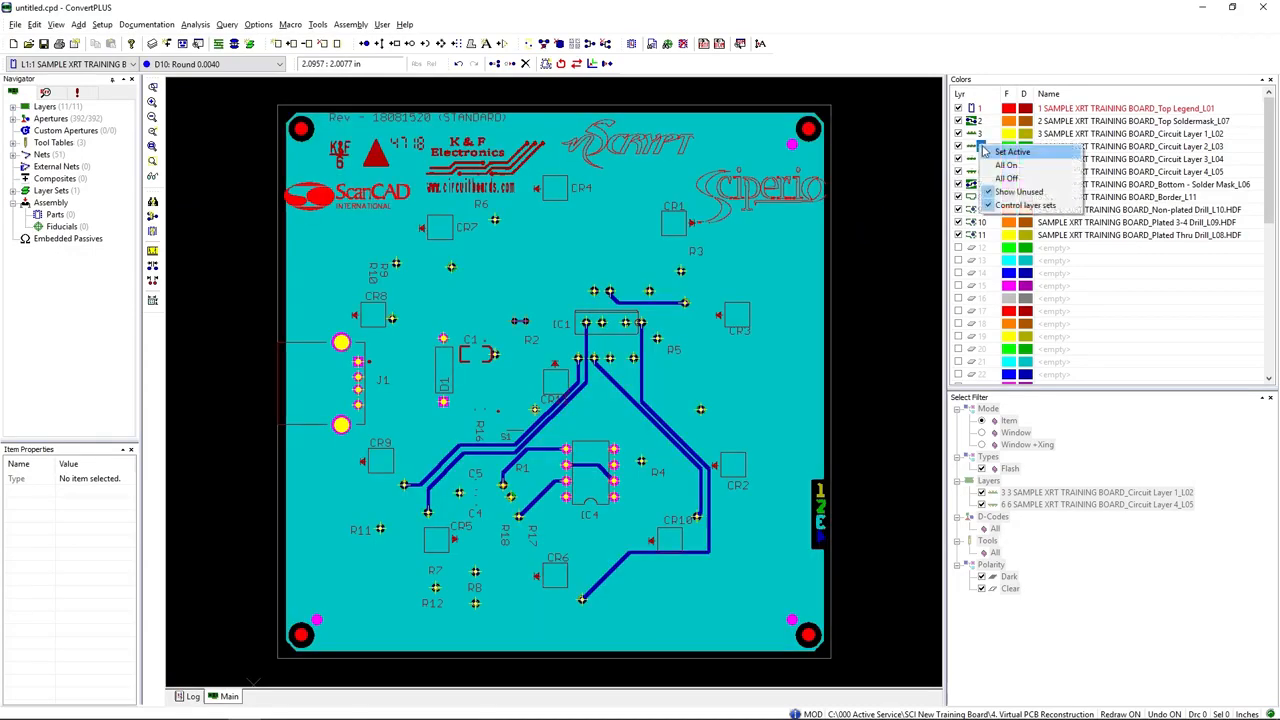
left_click(1000, 179)
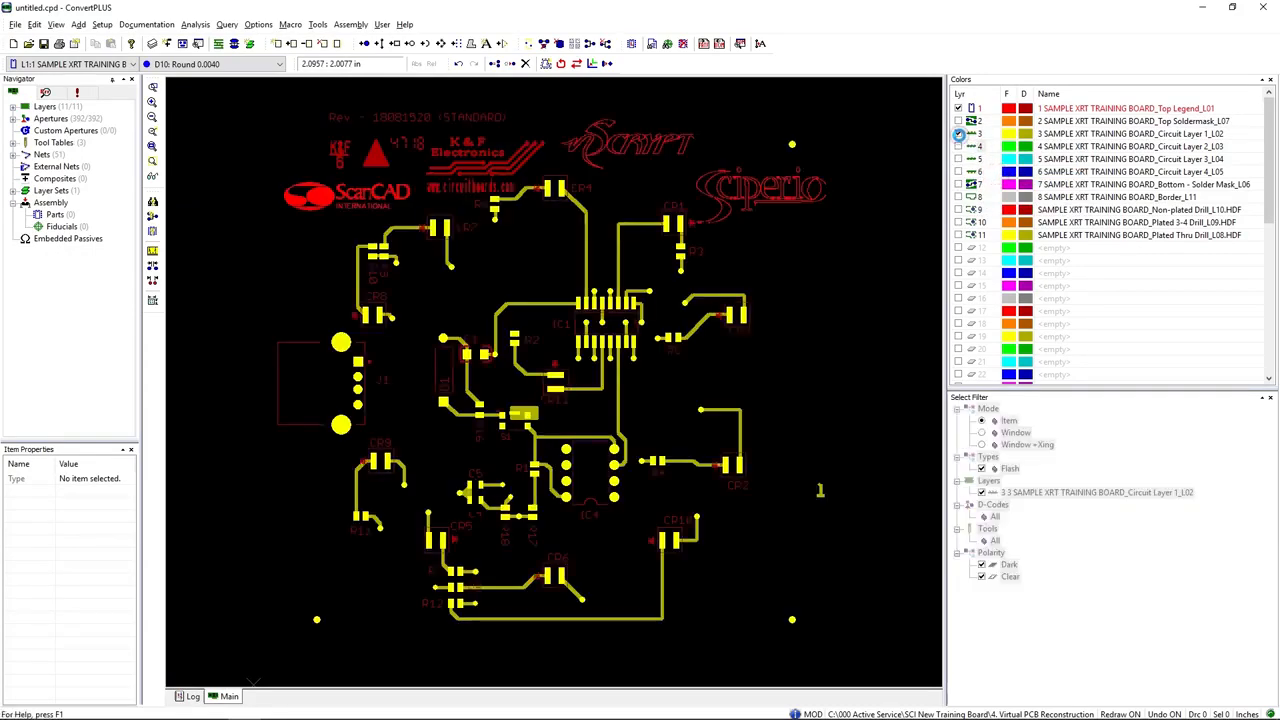
Step: Query the net running between CR4 and IC1, with Draw items added to the selectable types
left_click(229, 25)
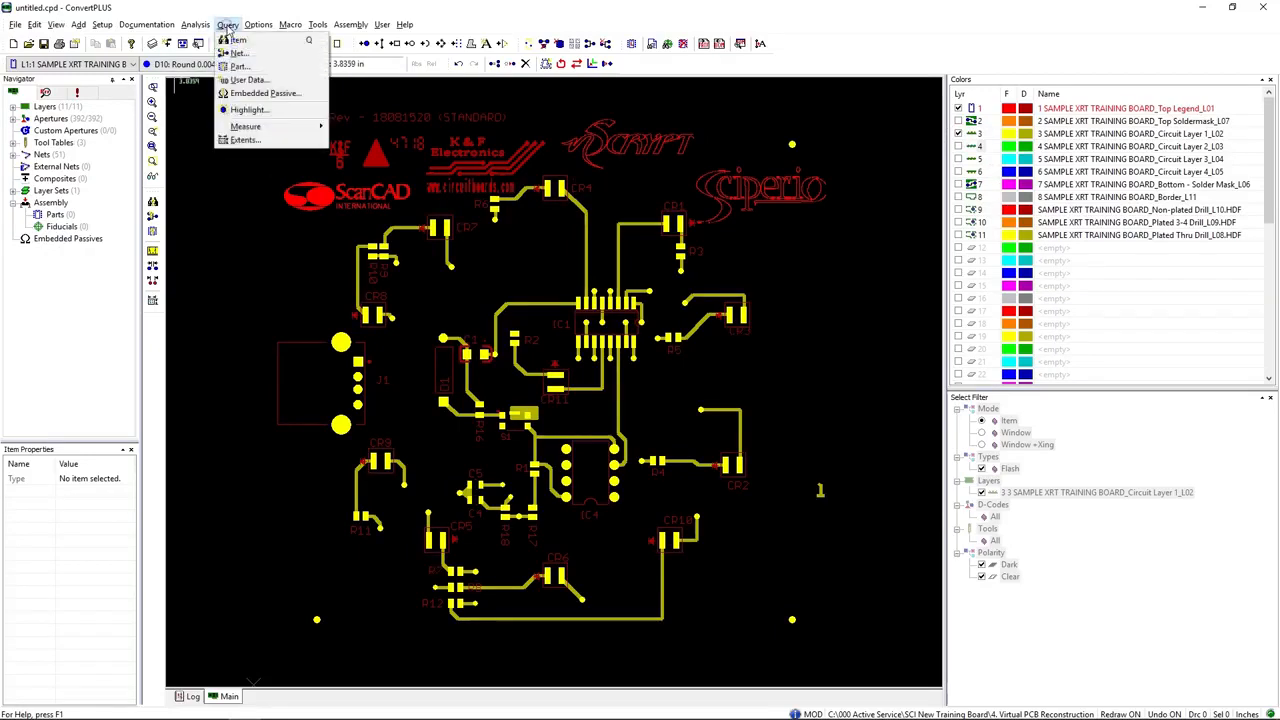
left_click(245, 37)
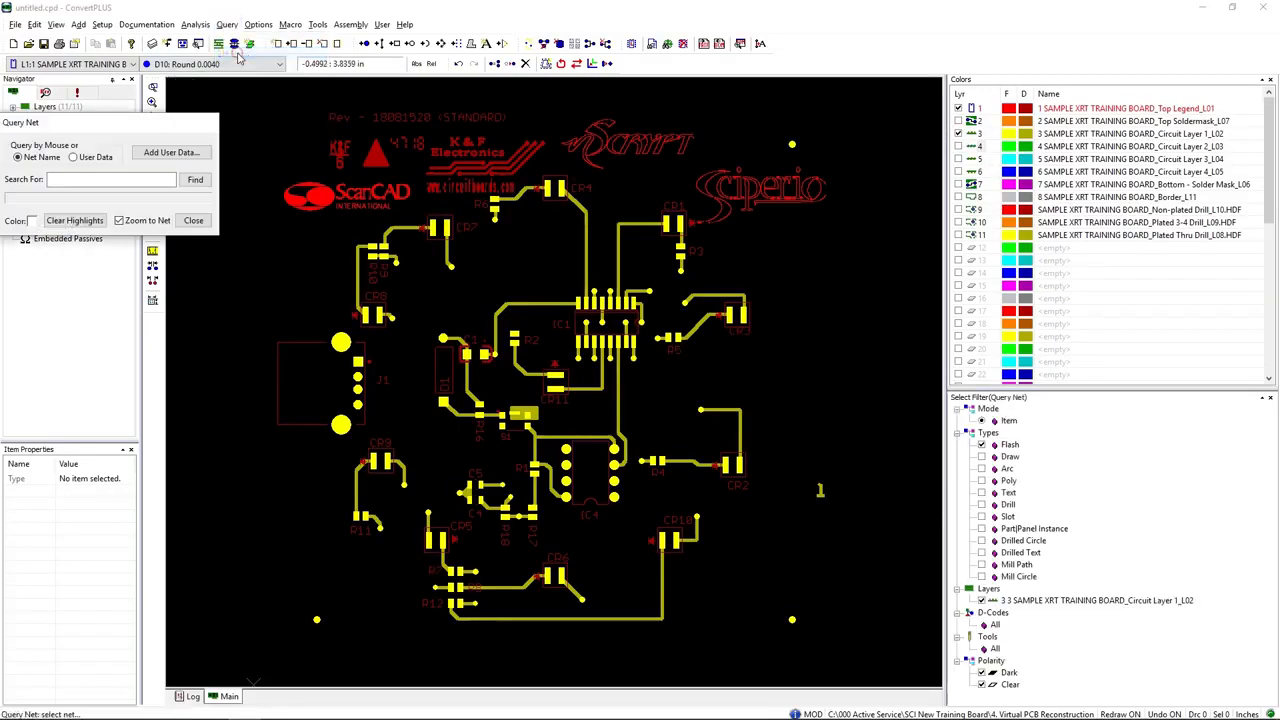
left_click(981, 456)
left_click(587, 232)
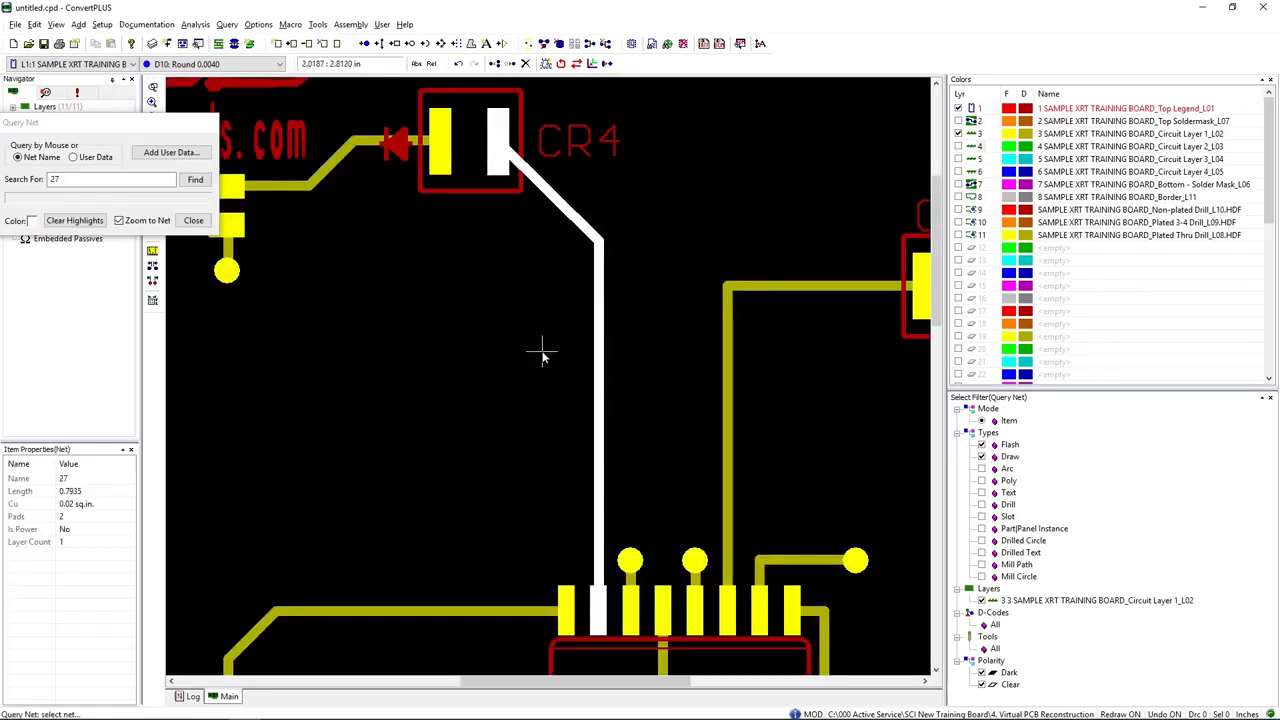
Step: Query the net at the via below R6 with a magenta highlight, and clear all highlights and end the query
left_click(33, 222)
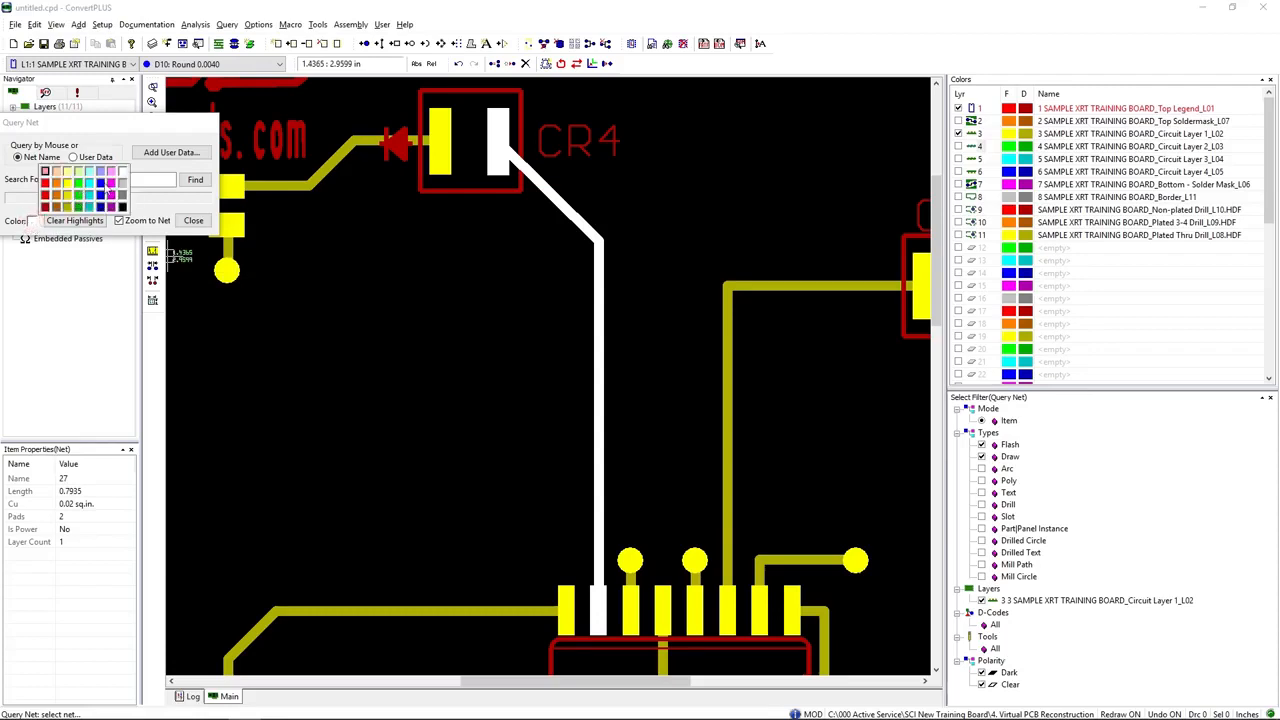
left_click(111, 184)
left_click(232, 274)
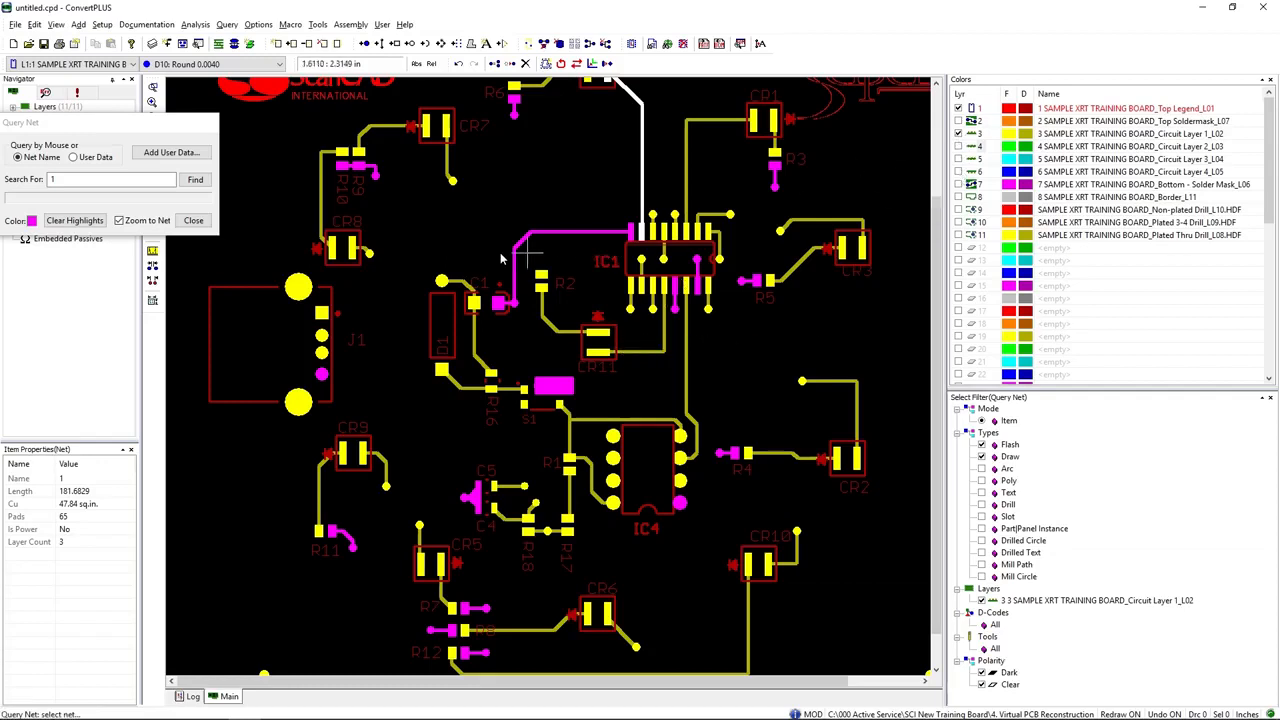
left_click(74, 220)
left_click(193, 221)
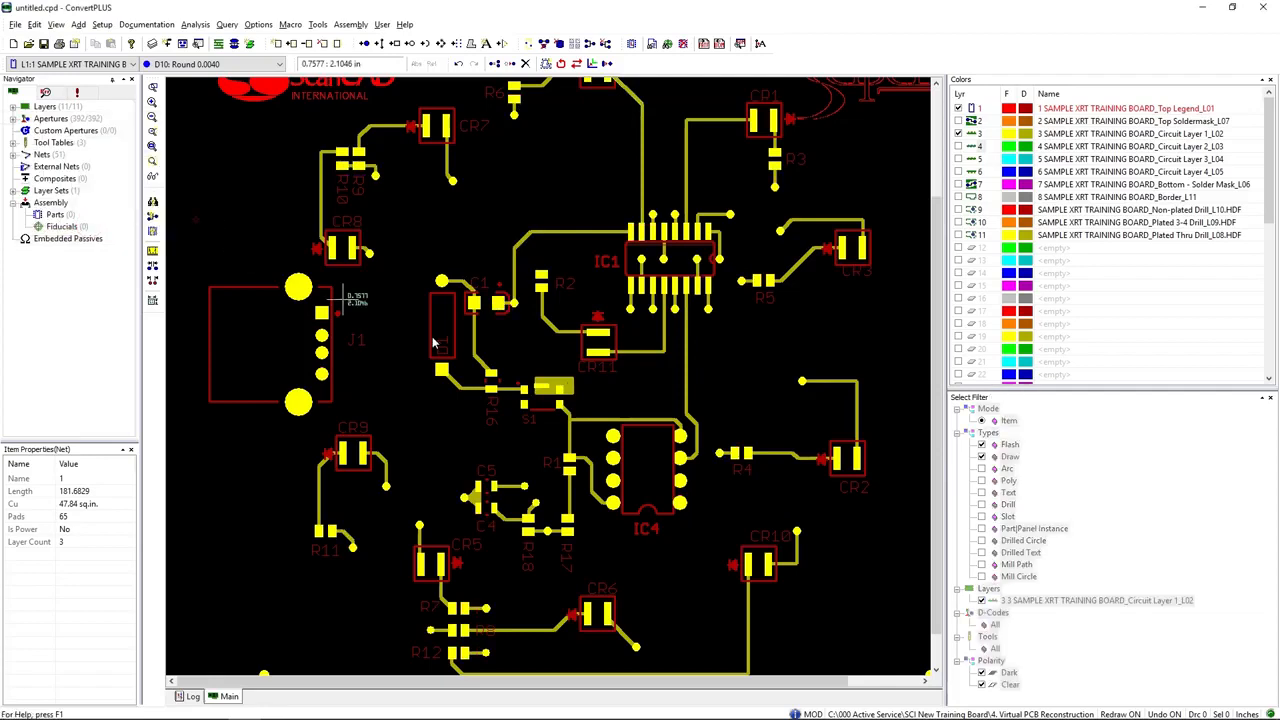
Step: Load the centroid file SAMPLE XRT TRAINING BOARD.ASC using the ScanCAD.acr 1.0 format
scroll(502, 352, "down", 1)
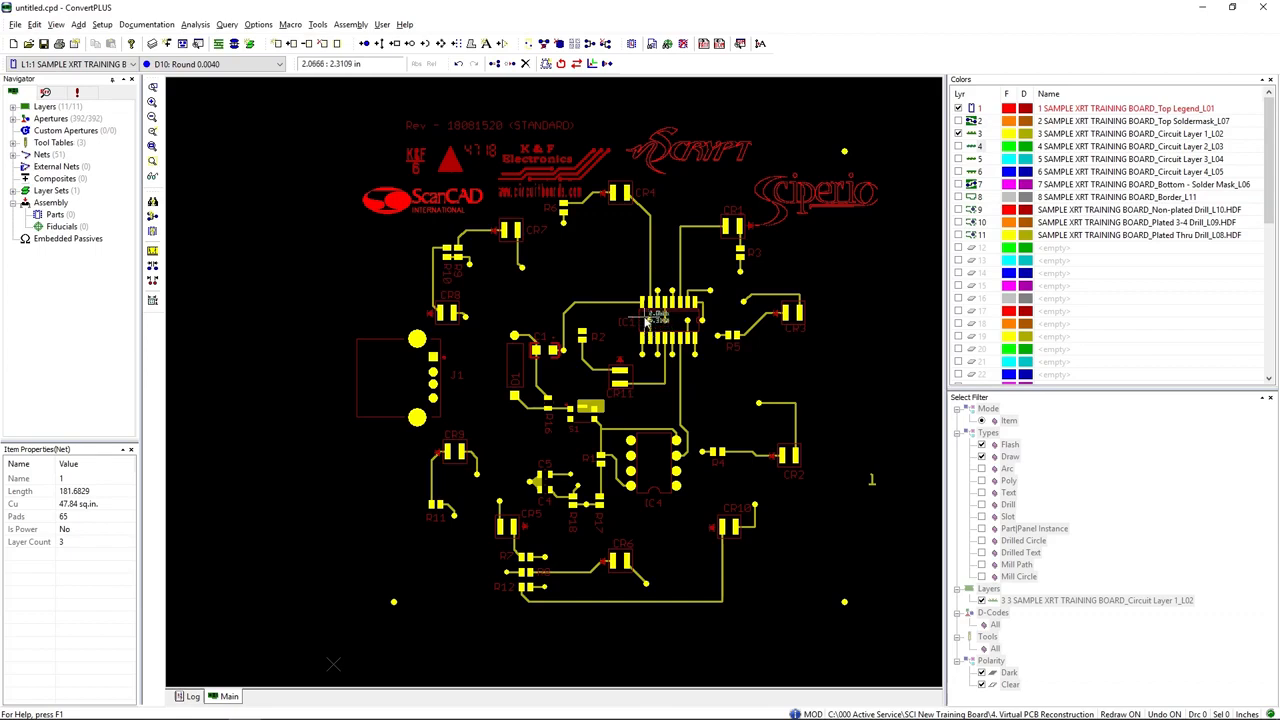
left_click(651, 44)
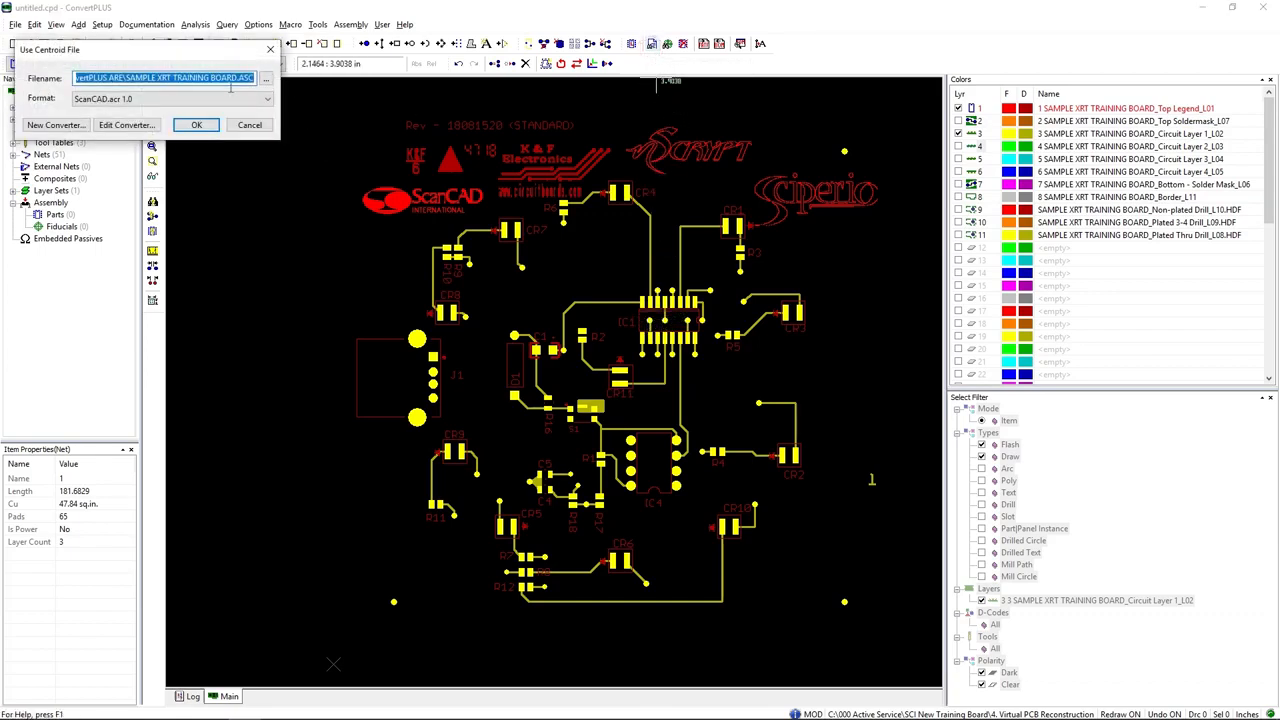
left_click(203, 128)
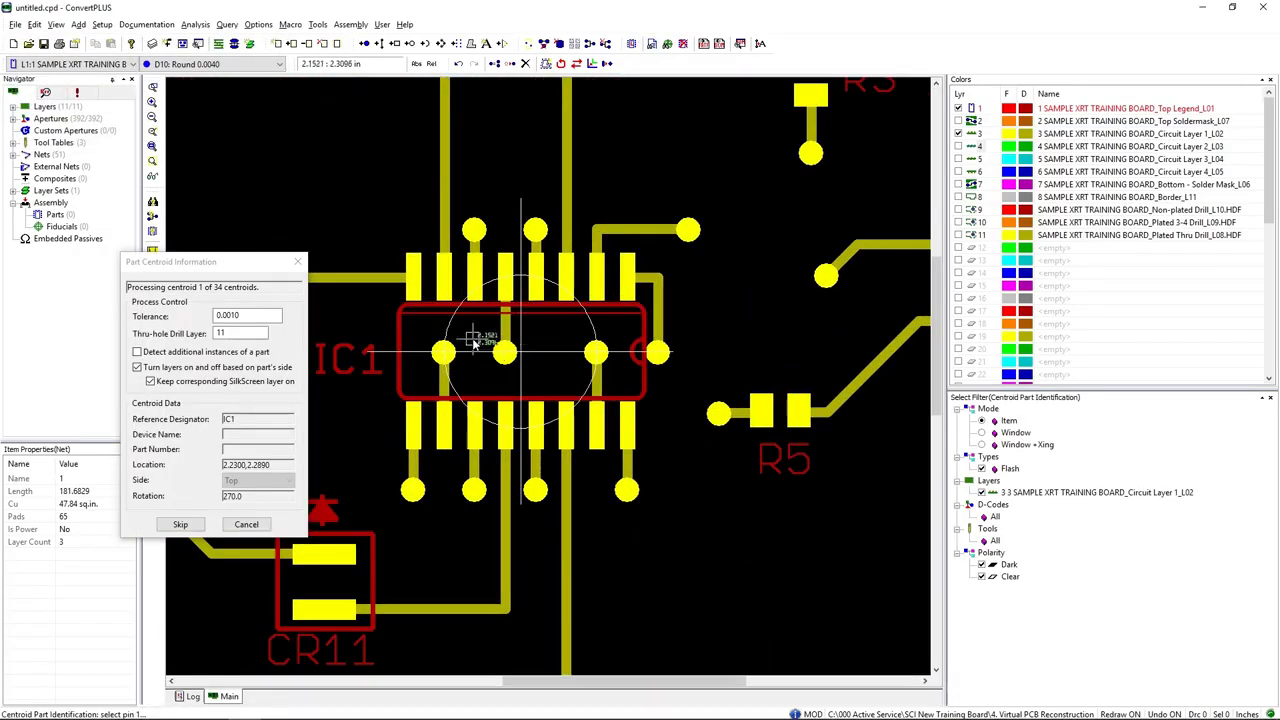
Step: Identify IC1's pads at its centroid, from a corner pad to the diagonally opposite one, and accept them as a surface-mount footprint
left_click(413, 274)
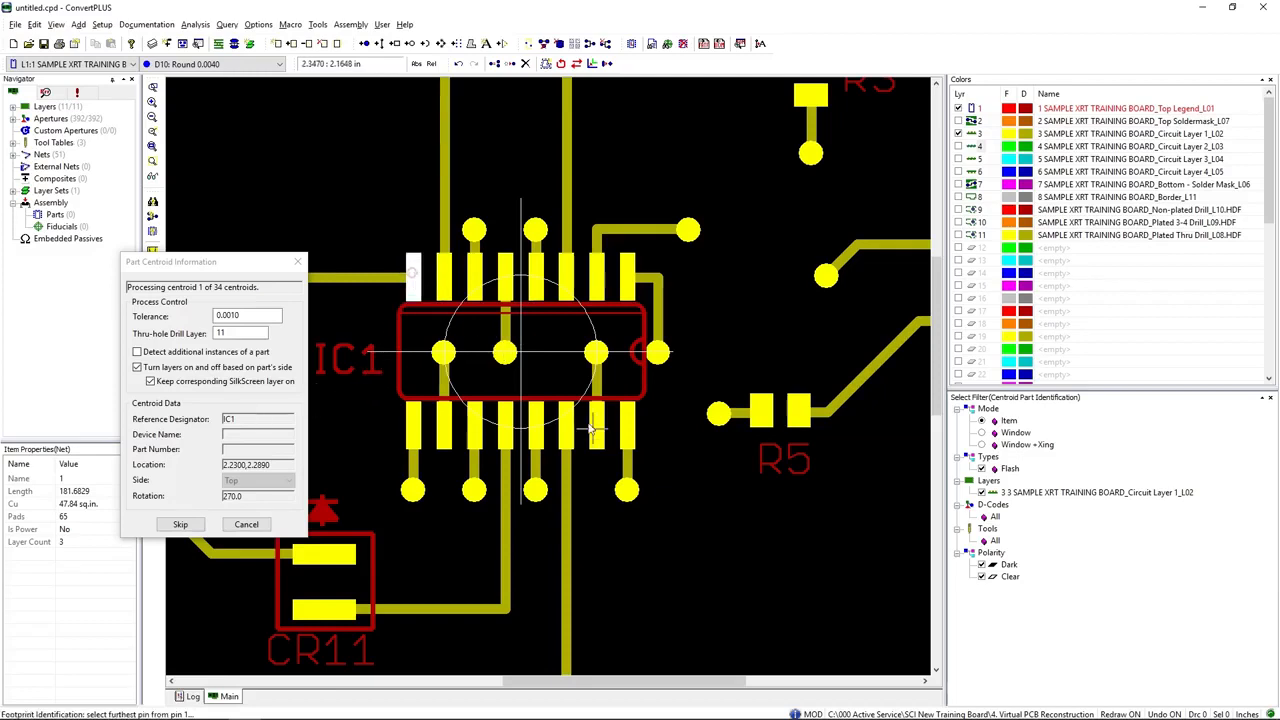
left_click(627, 430)
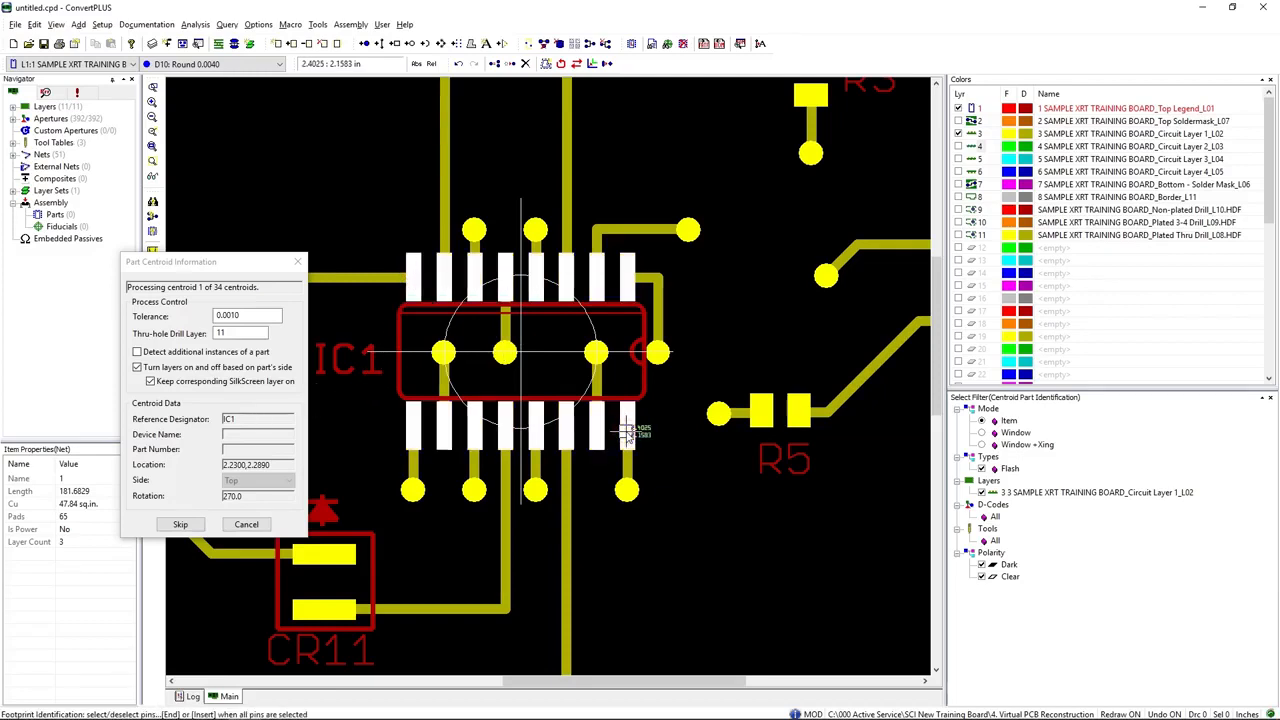
key("End")
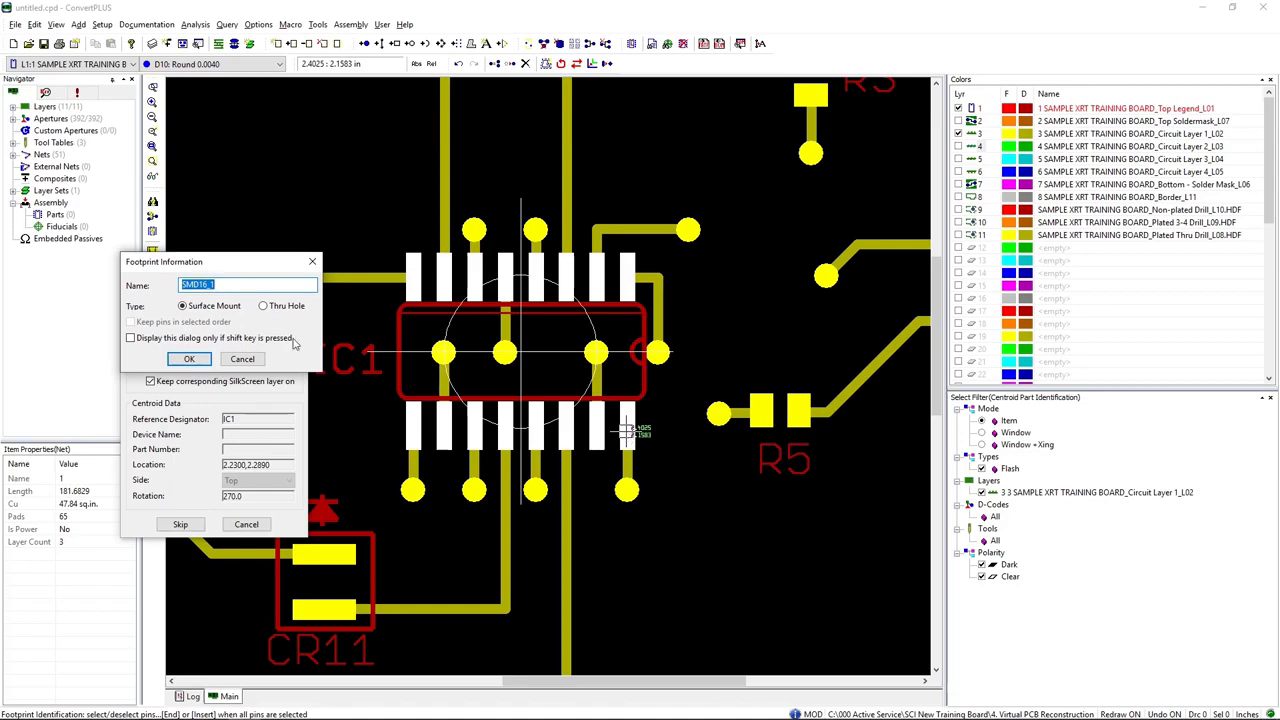
left_click(189, 358)
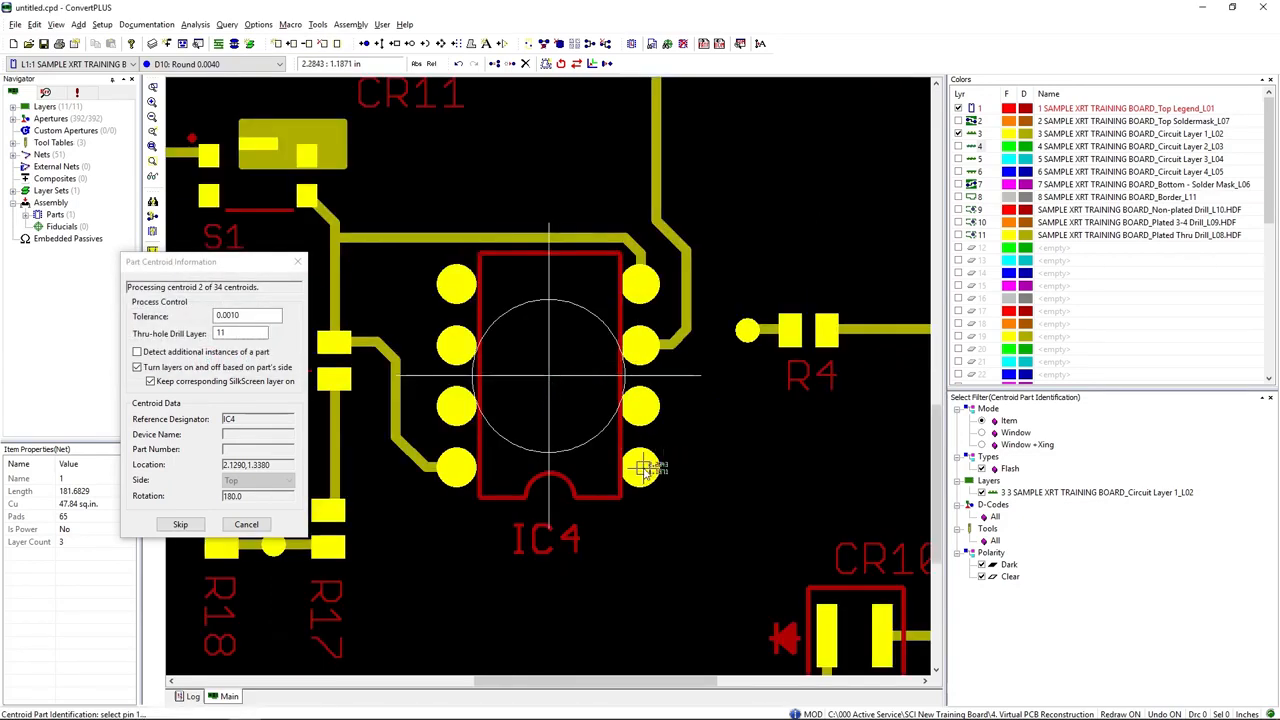
Step: Identify the pins of IC4, connector J1 and CR3 and the following CR parts at their centroids
left_click(455, 290)
left_click(548, 290)
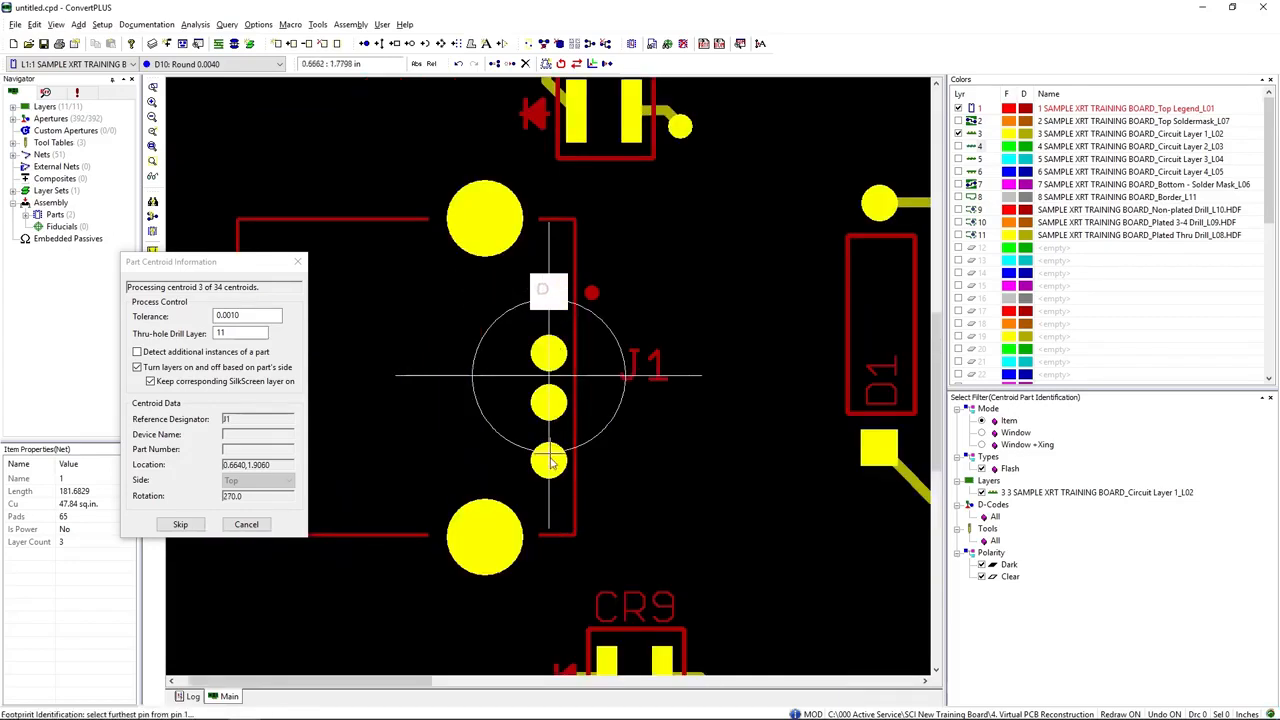
left_click(548, 462)
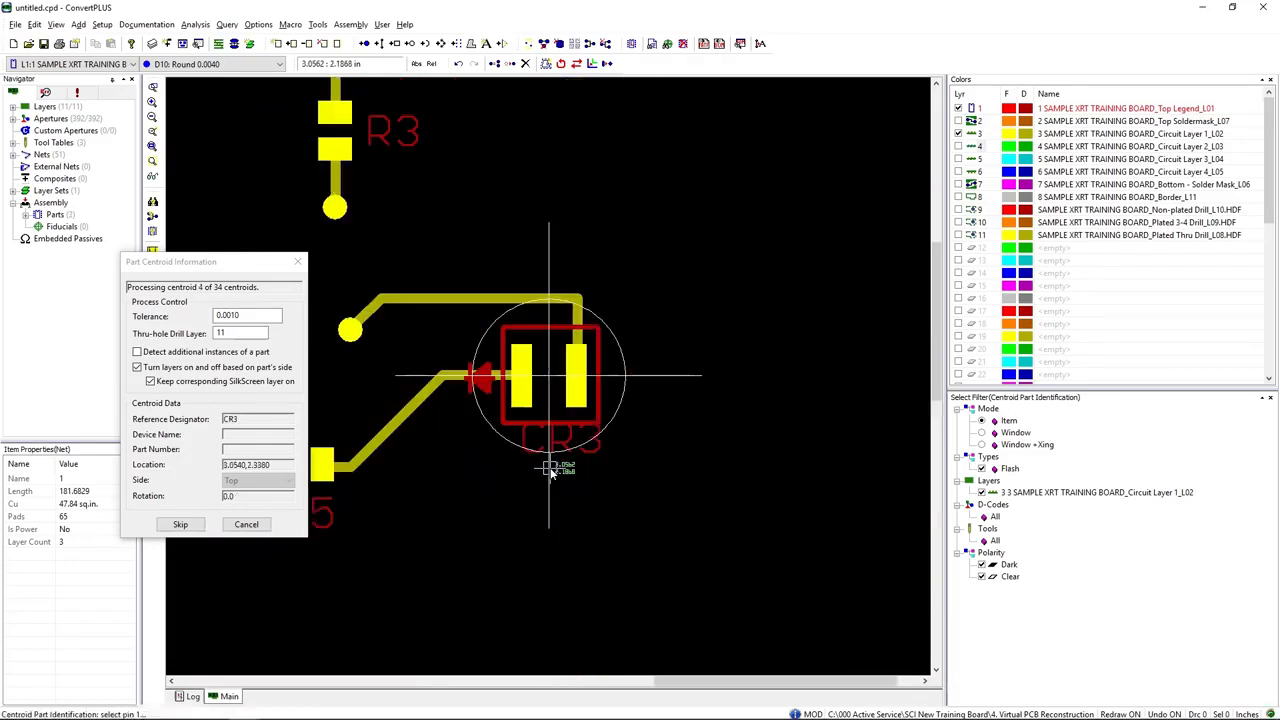
left_click(574, 389)
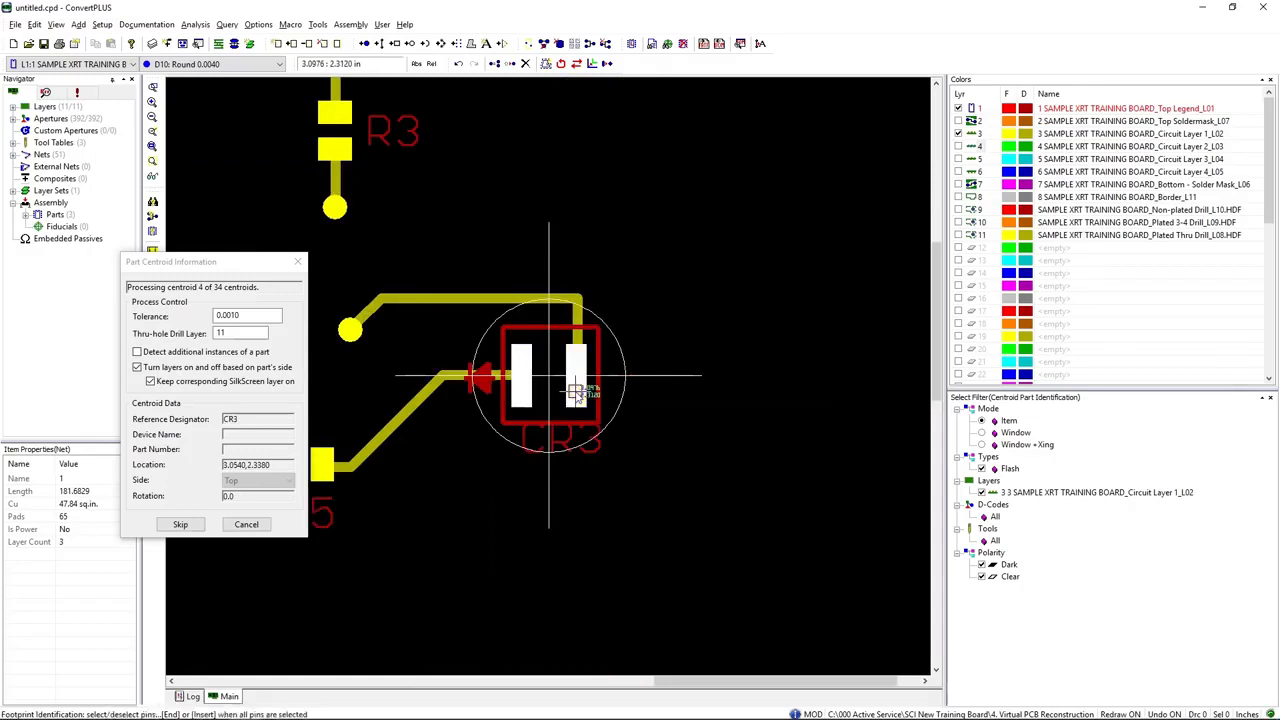
key("End")
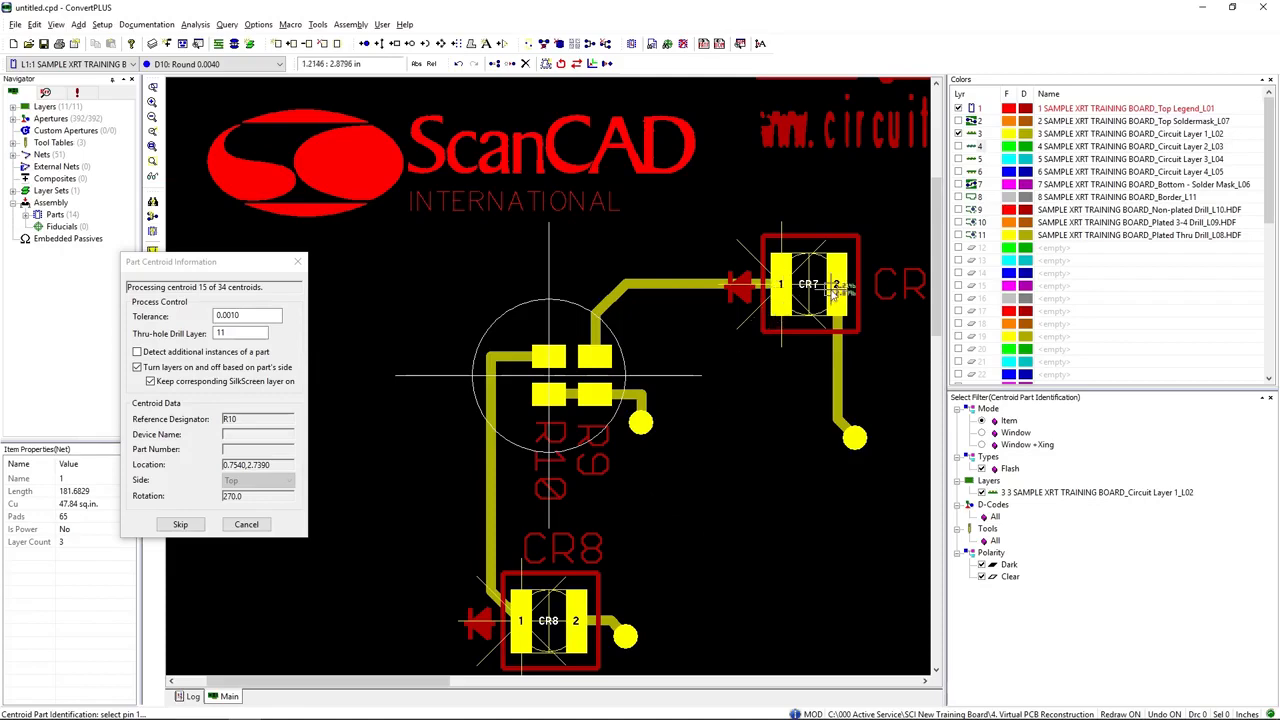
Step: Identify R10's two vertically aligned pads at its centroid, leaving out the neighbouring R9 pads
scroll(824, 300, "down", 2)
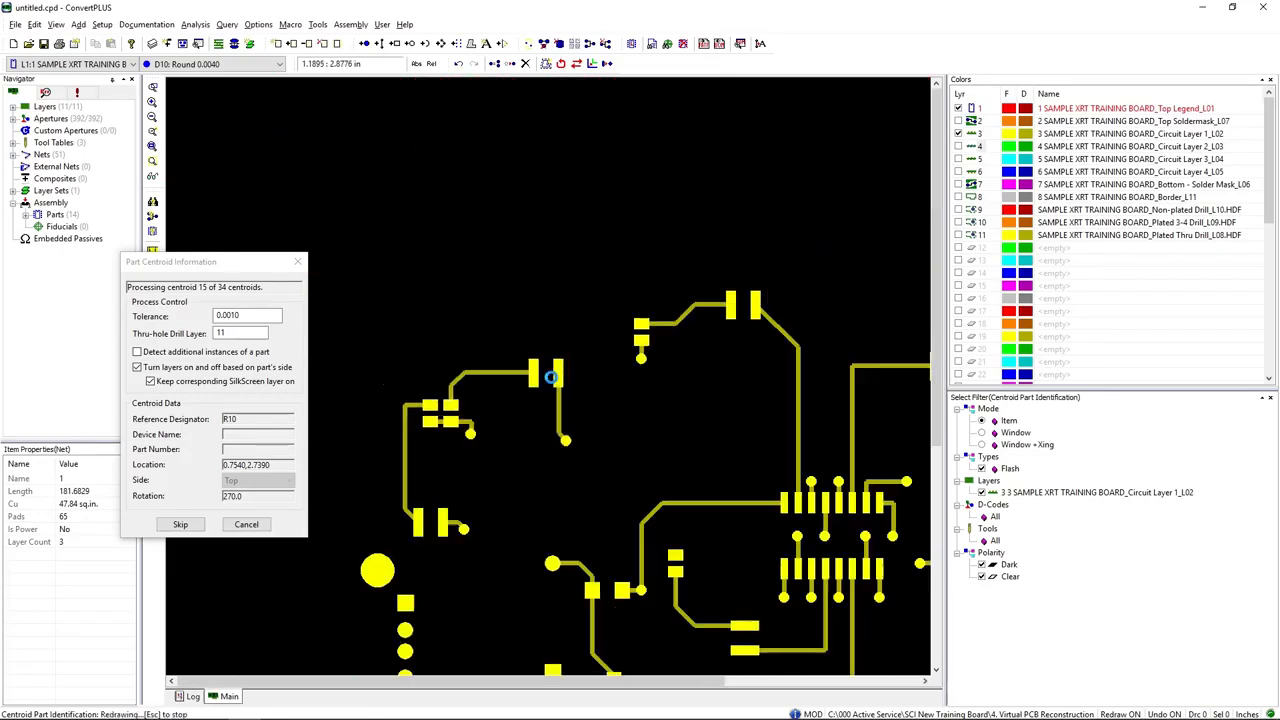
scroll(595, 421, "down", 1)
scroll(550, 430, "down", 1)
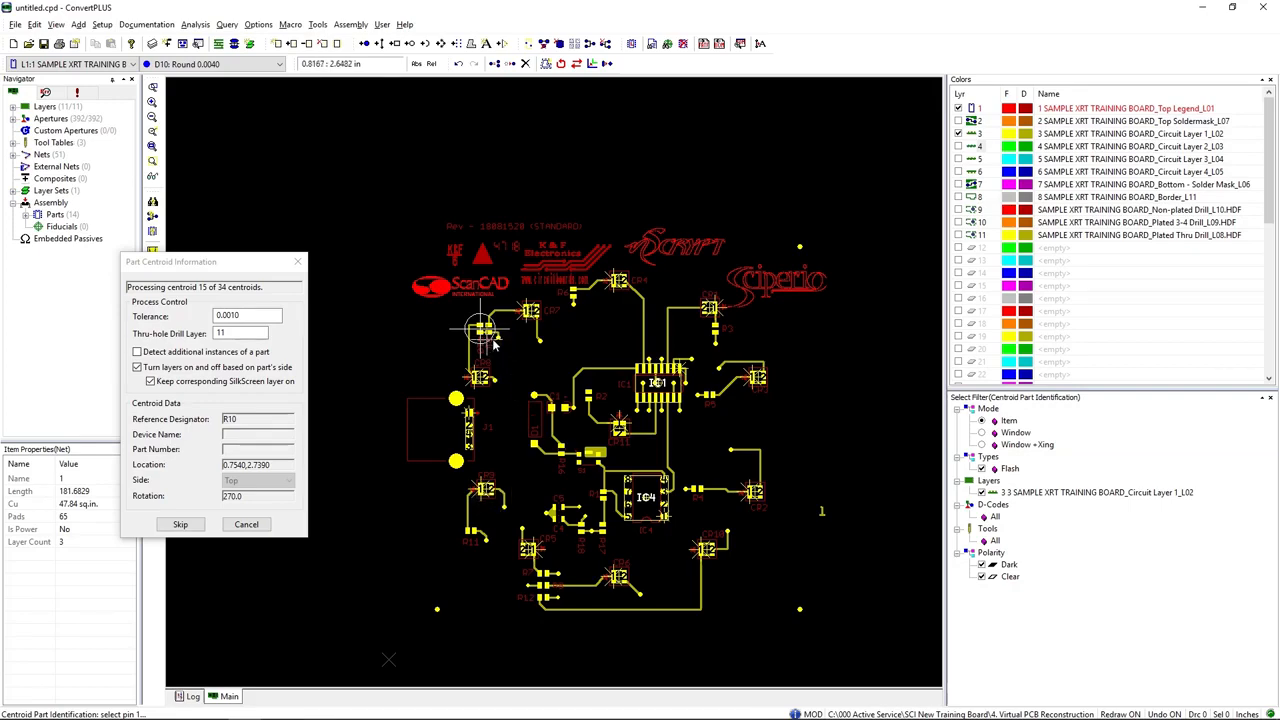
scroll(481, 338, "up", 6)
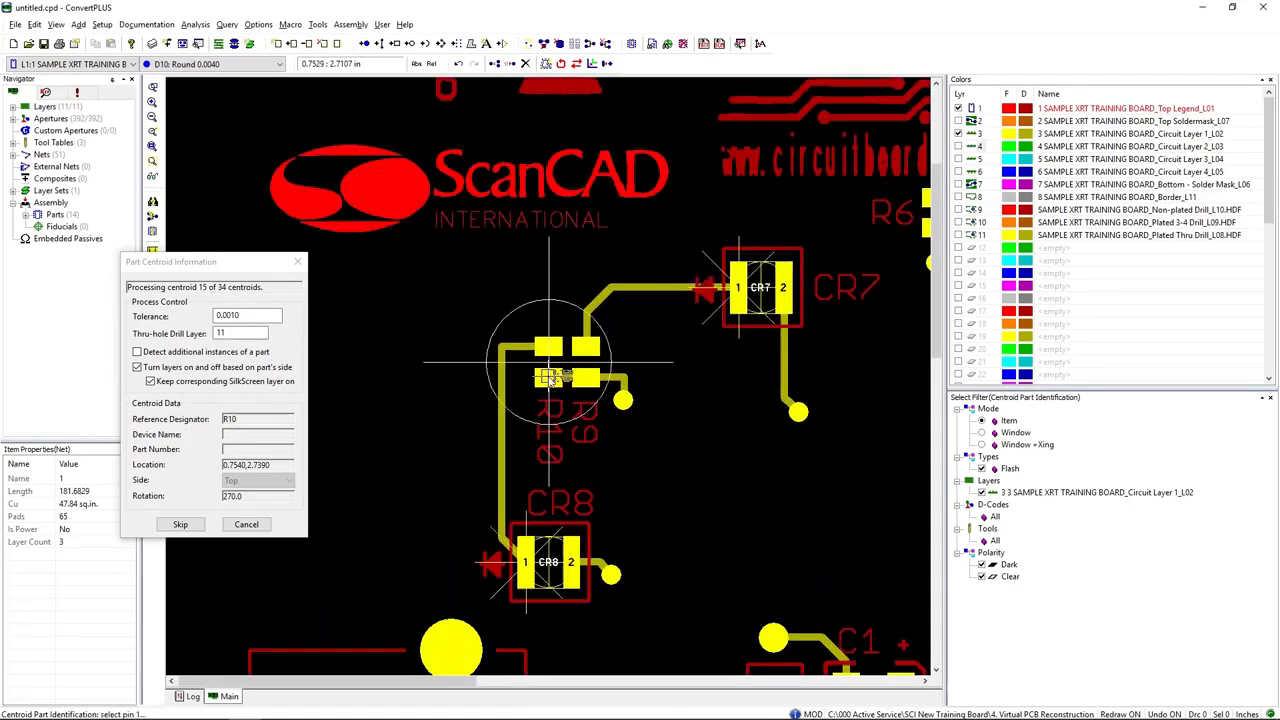
left_click(550, 378)
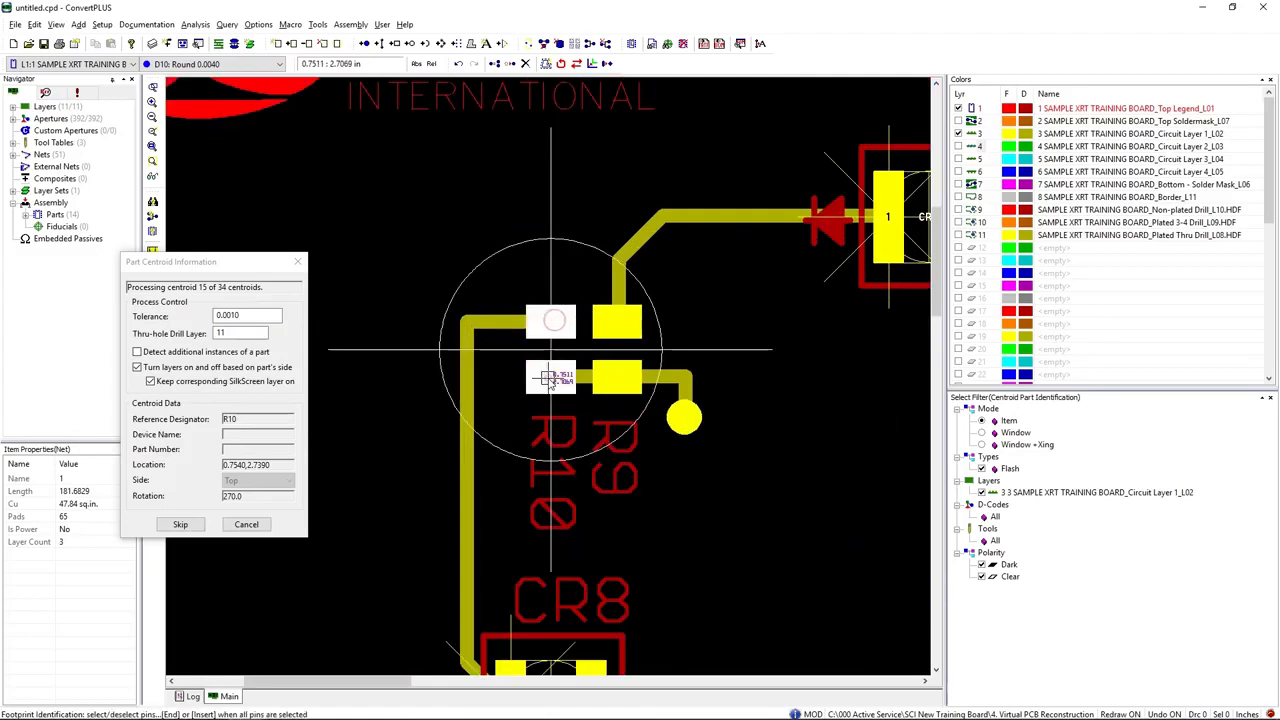
key("End")
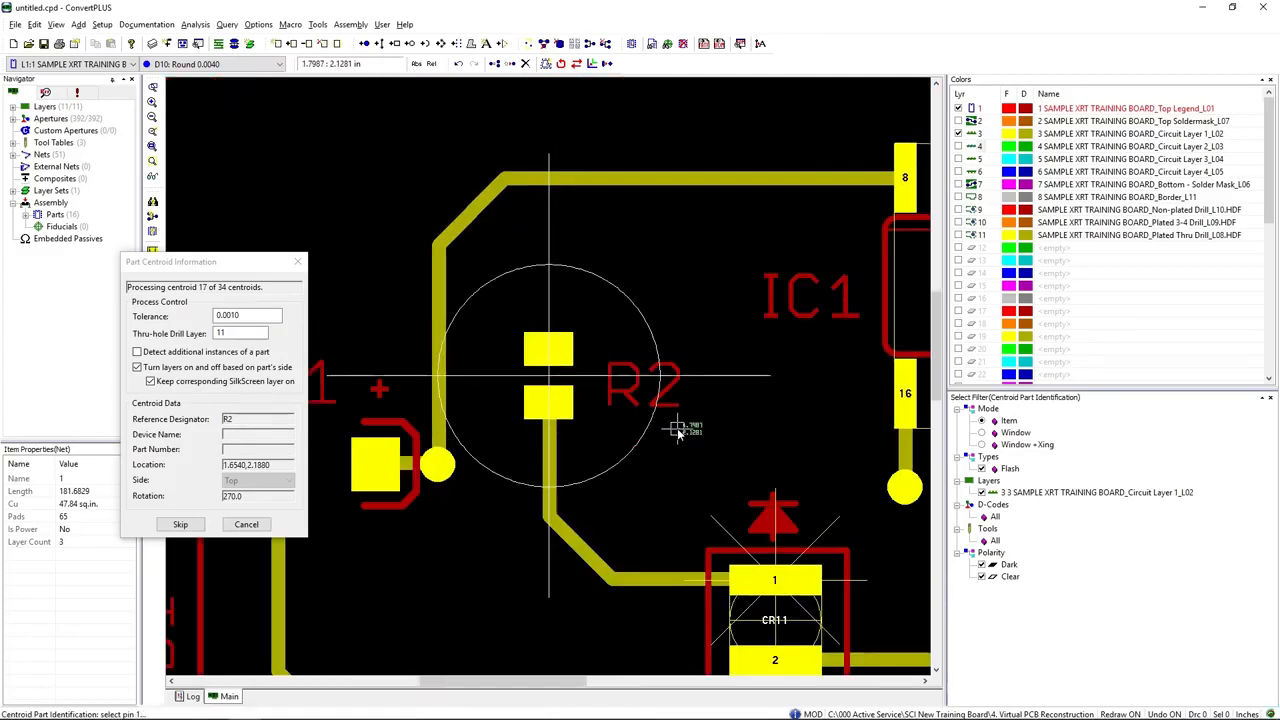
Step: Identify R2's footprint from its upper and lower pads, cancelling the extra selection of the attached trace
left_click(549, 349)
left_click(553, 402)
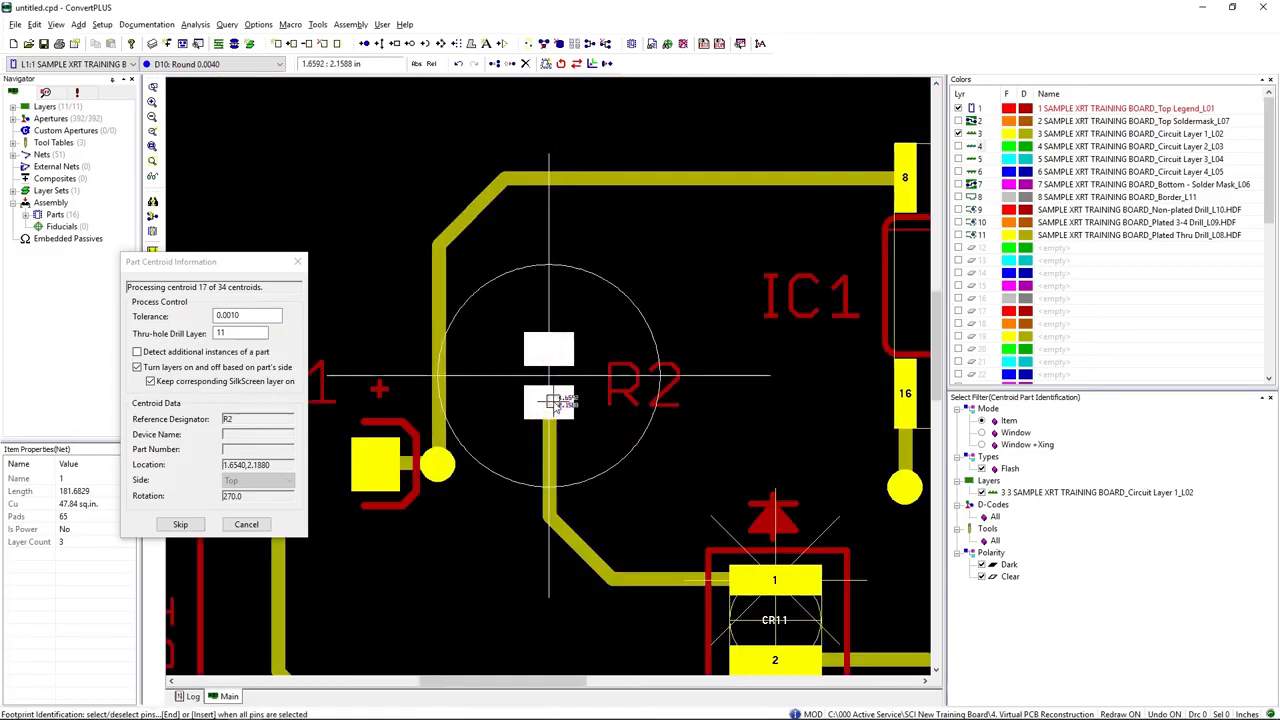
left_click(553, 402)
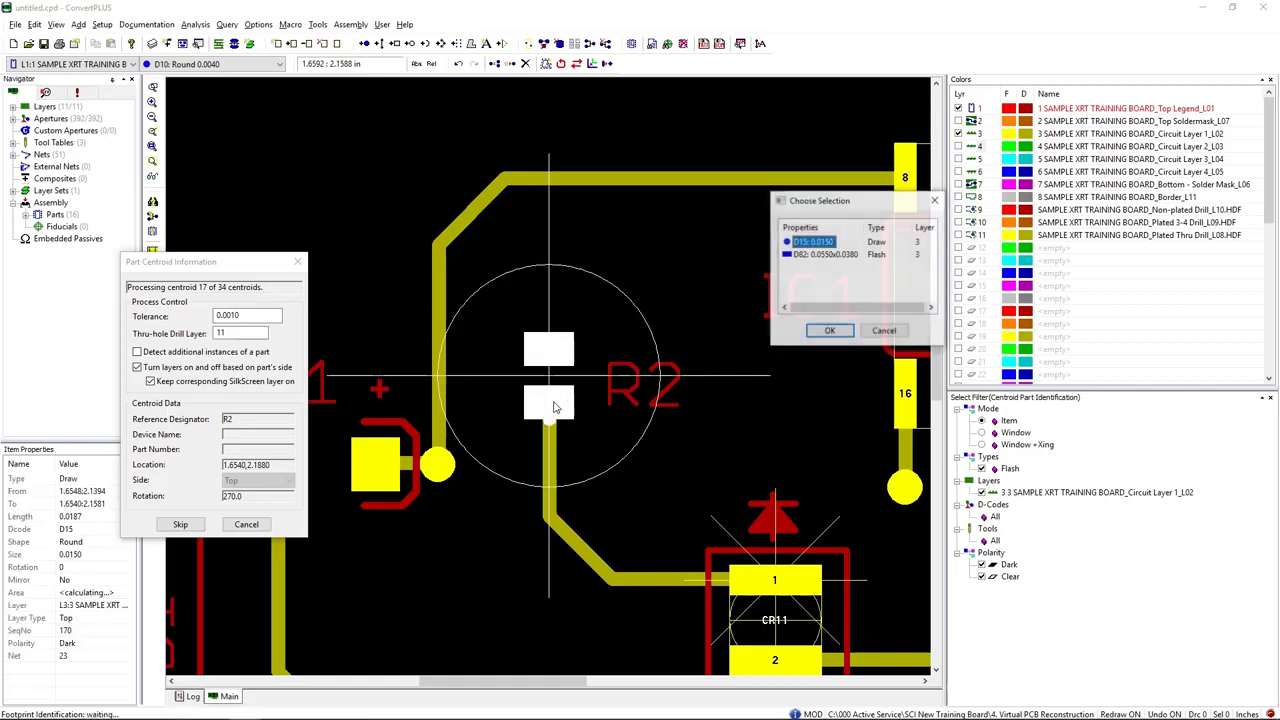
left_click(884, 331)
key("End")
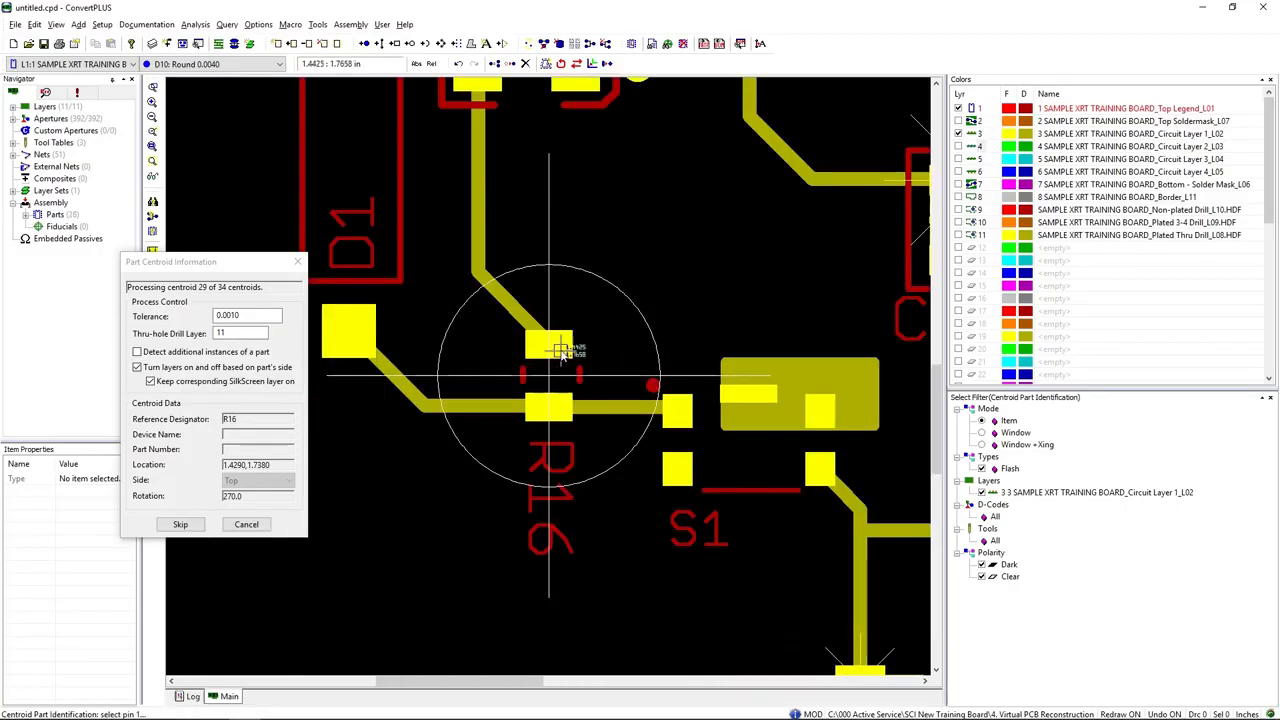
Step: Complete R16's footprint and identify C1's two pads, starting with the pad on the + side
key("End")
left_click(576, 398)
left_click(512, 385)
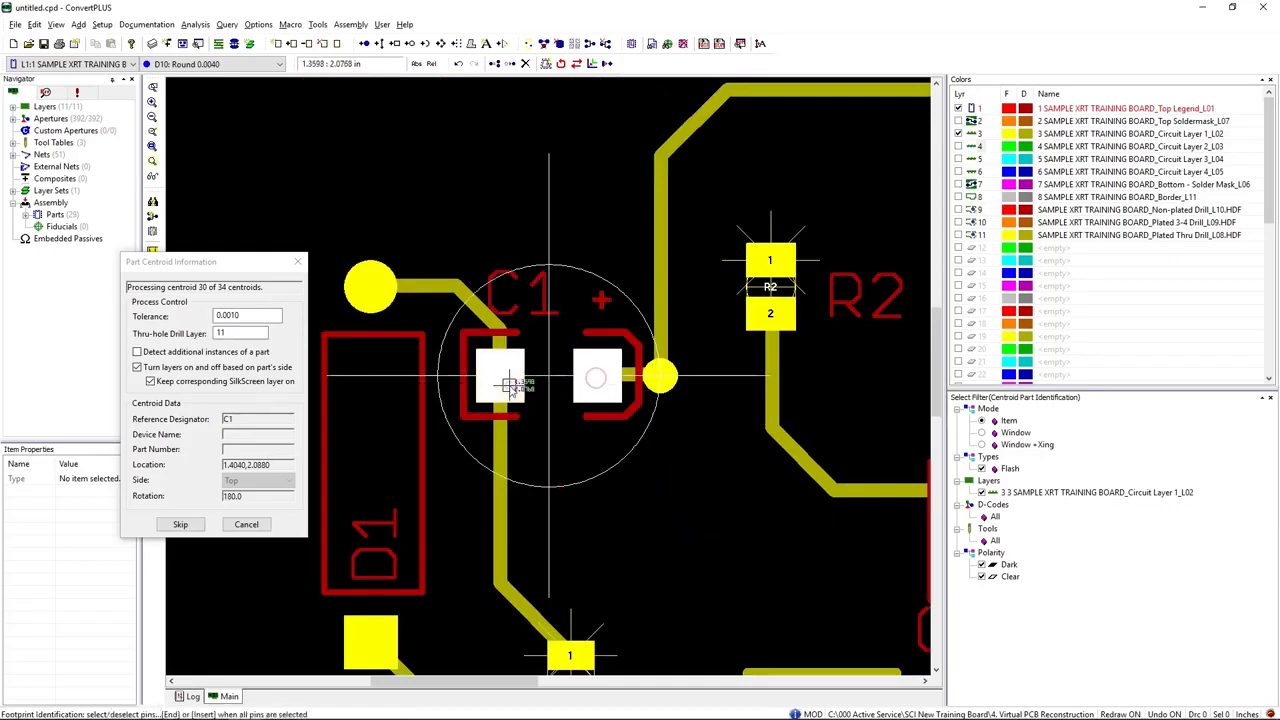
key("End")
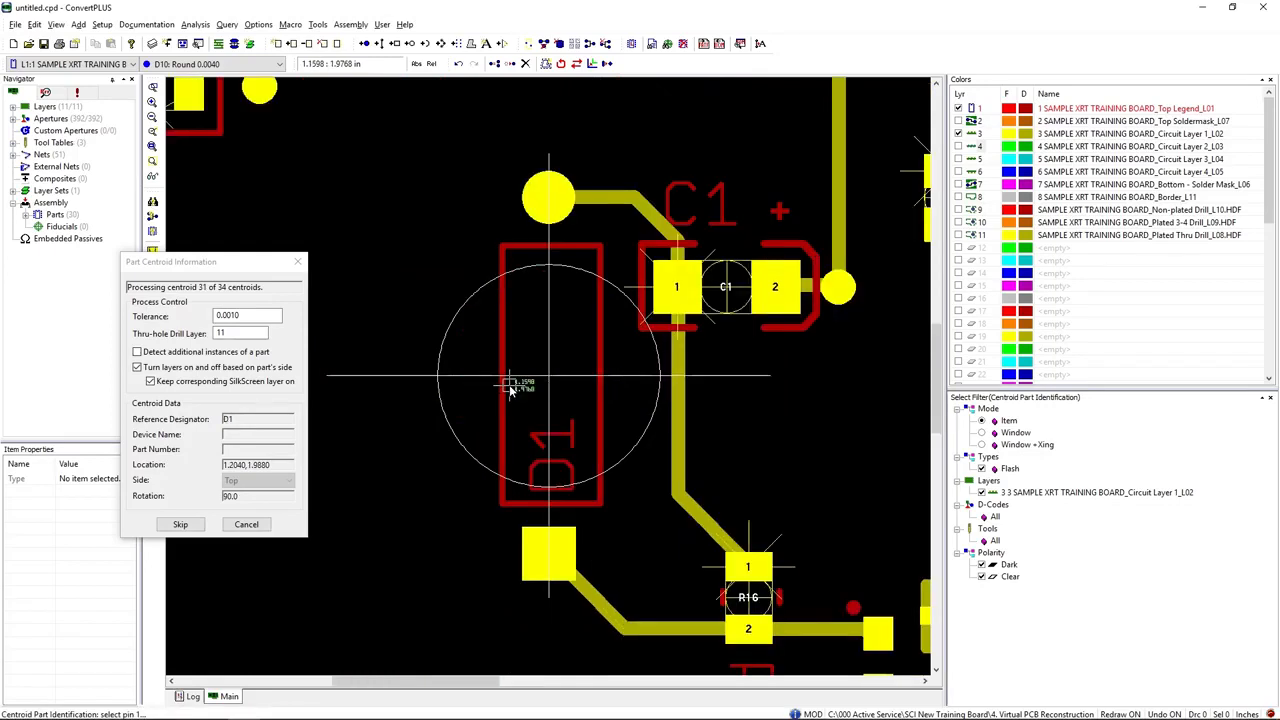
Step: Identify D1's footprint from its square pad to its round pad
left_click(548, 545)
left_click(557, 203)
key("End")
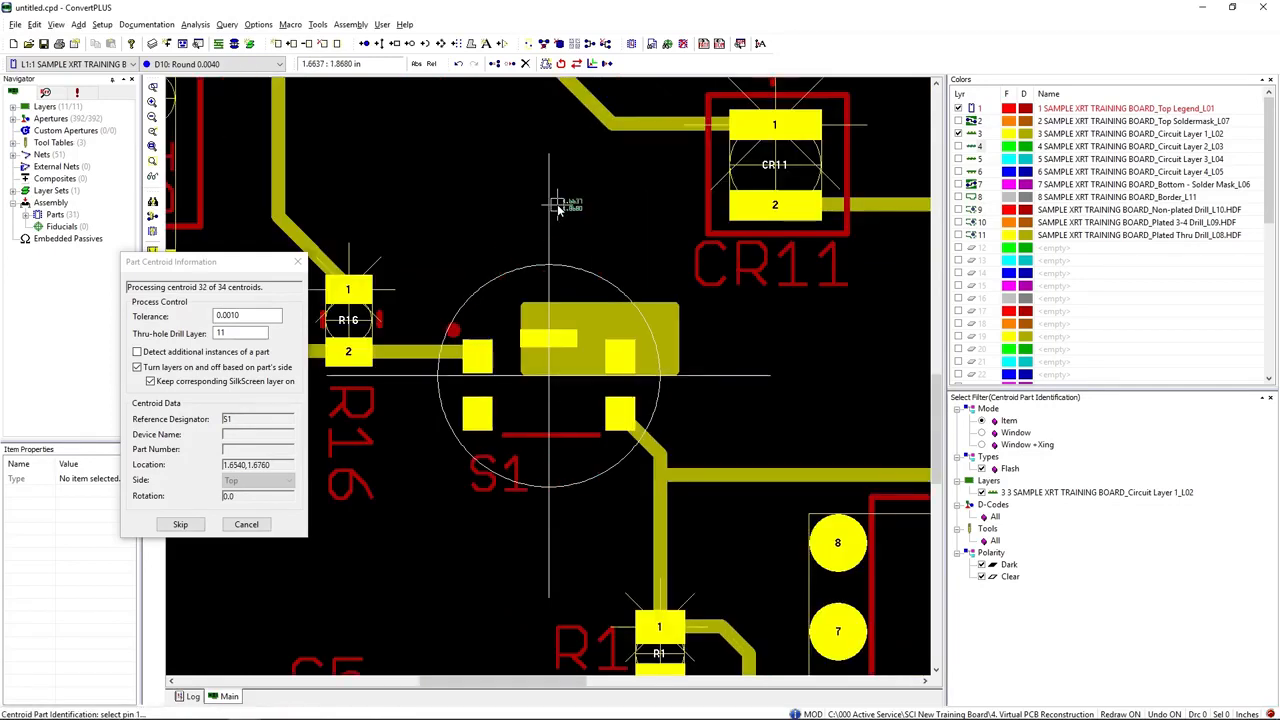
Step: Identify S1's four corner pads as its footprint, starting at the pad beside the silkscreen dot
left_click(478, 358)
left_click(478, 413)
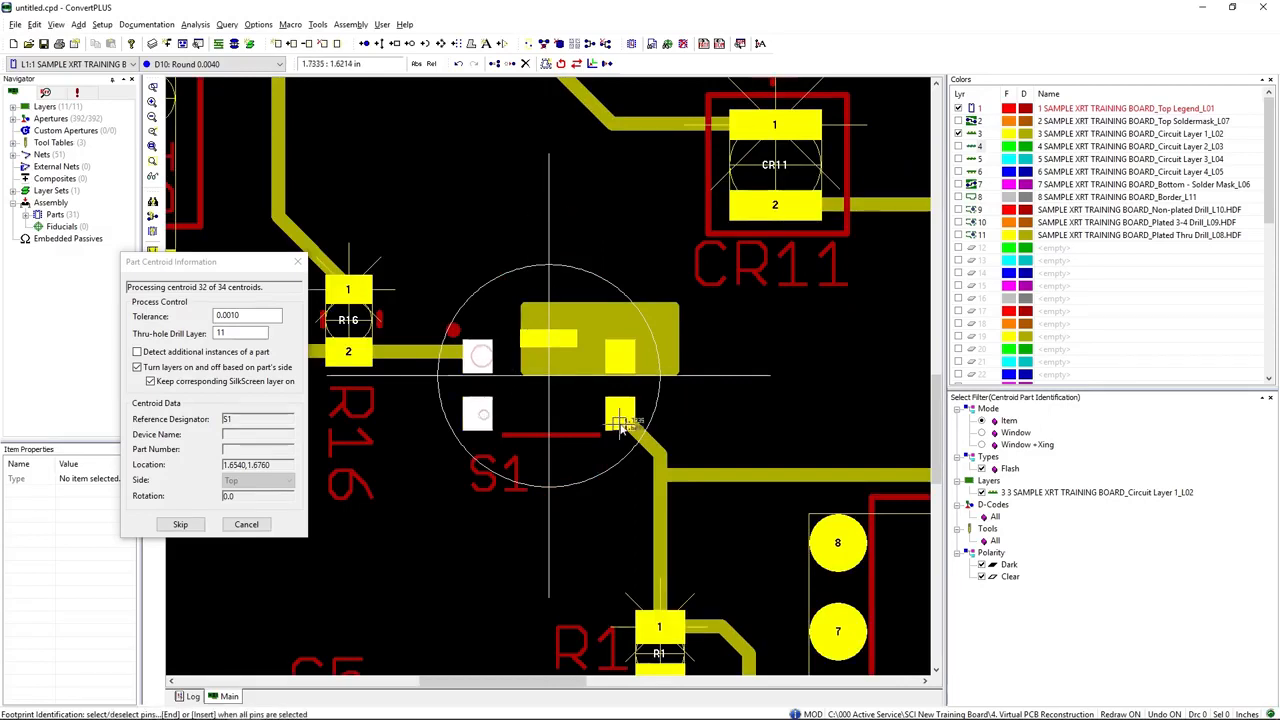
left_click(620, 414)
left_click(617, 365)
key("End")
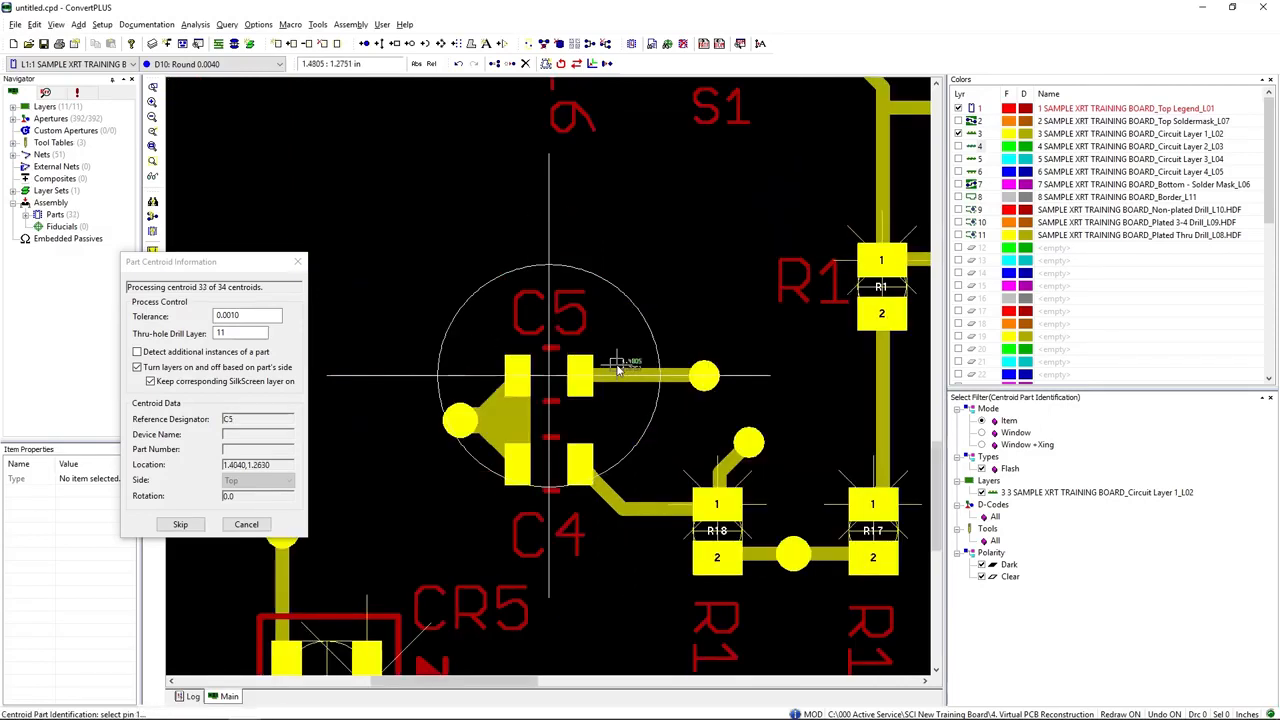
Step: Identify the two pads of C5 and finish the remaining centroid part C4
left_click(550, 377)
left_click(580, 377)
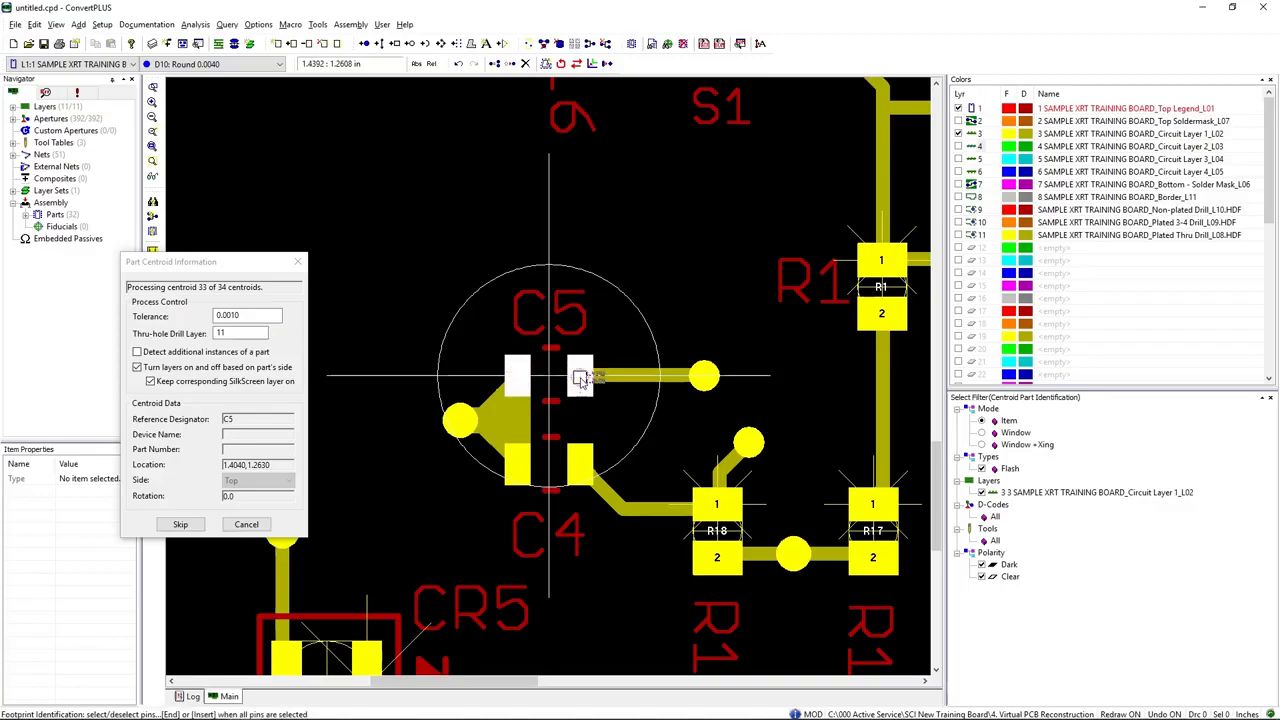
key("End")
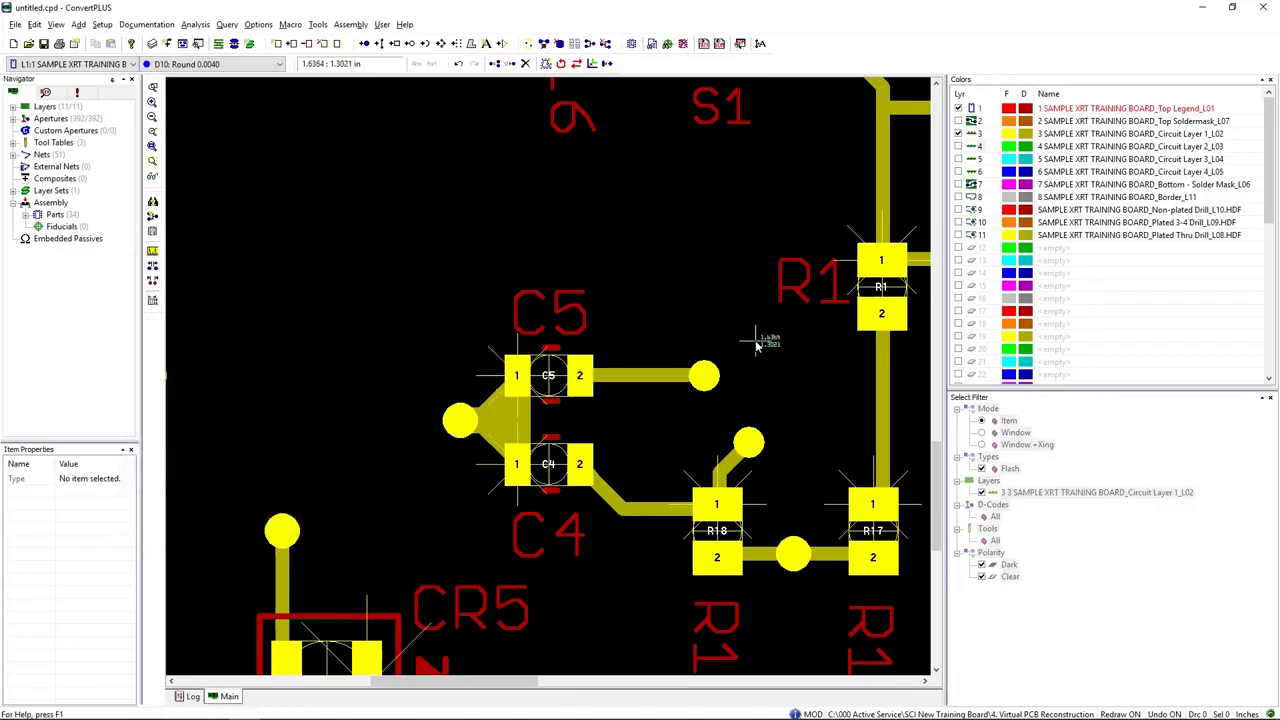
scroll(563, 372, "down", 3)
scroll(555, 388, "up", 1)
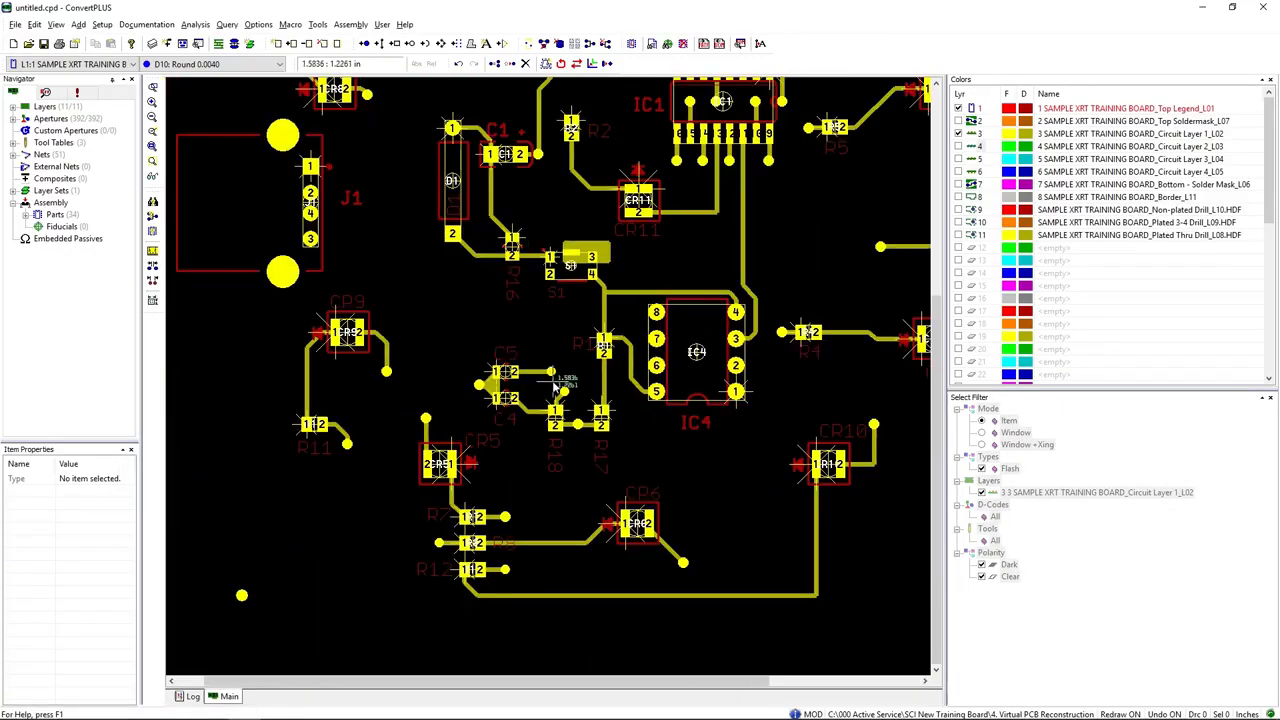
Step: Renumber IC4's footprint pins counter-clockwise in circular order, keeping the current pin 1 pad as pin 1
scroll(555, 388, "down", 1)
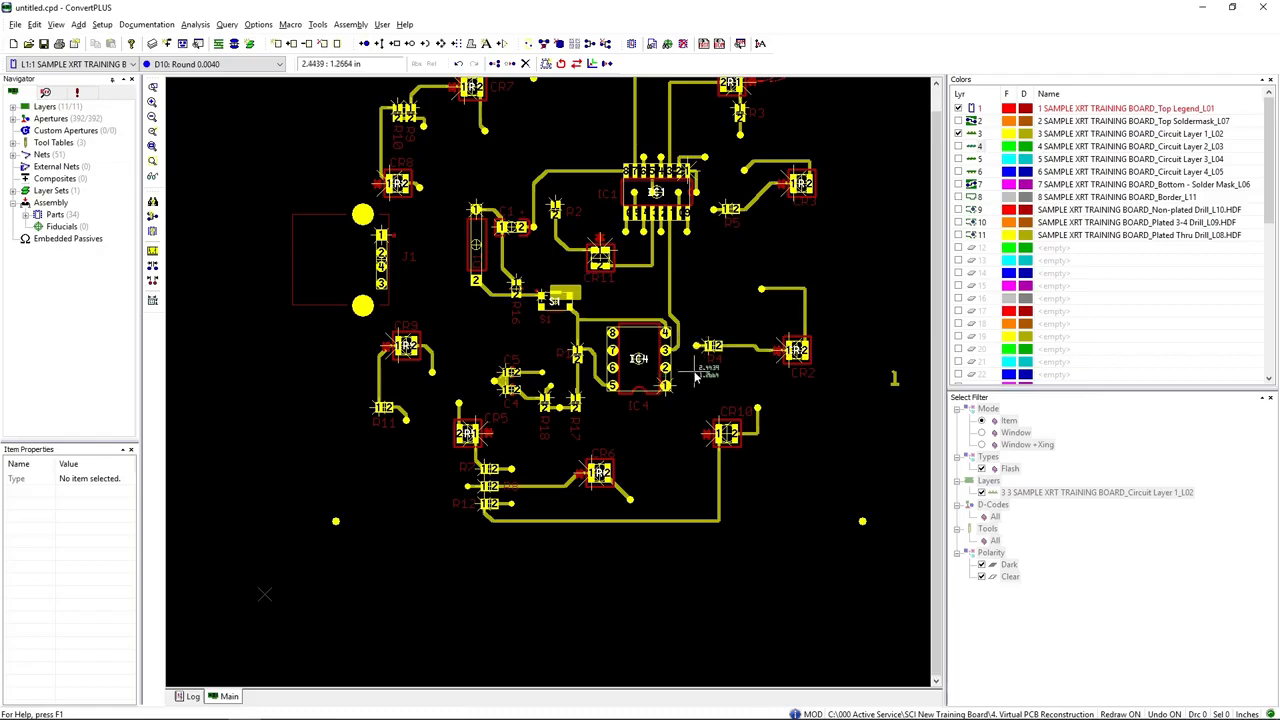
scroll(695, 376, "up", 3)
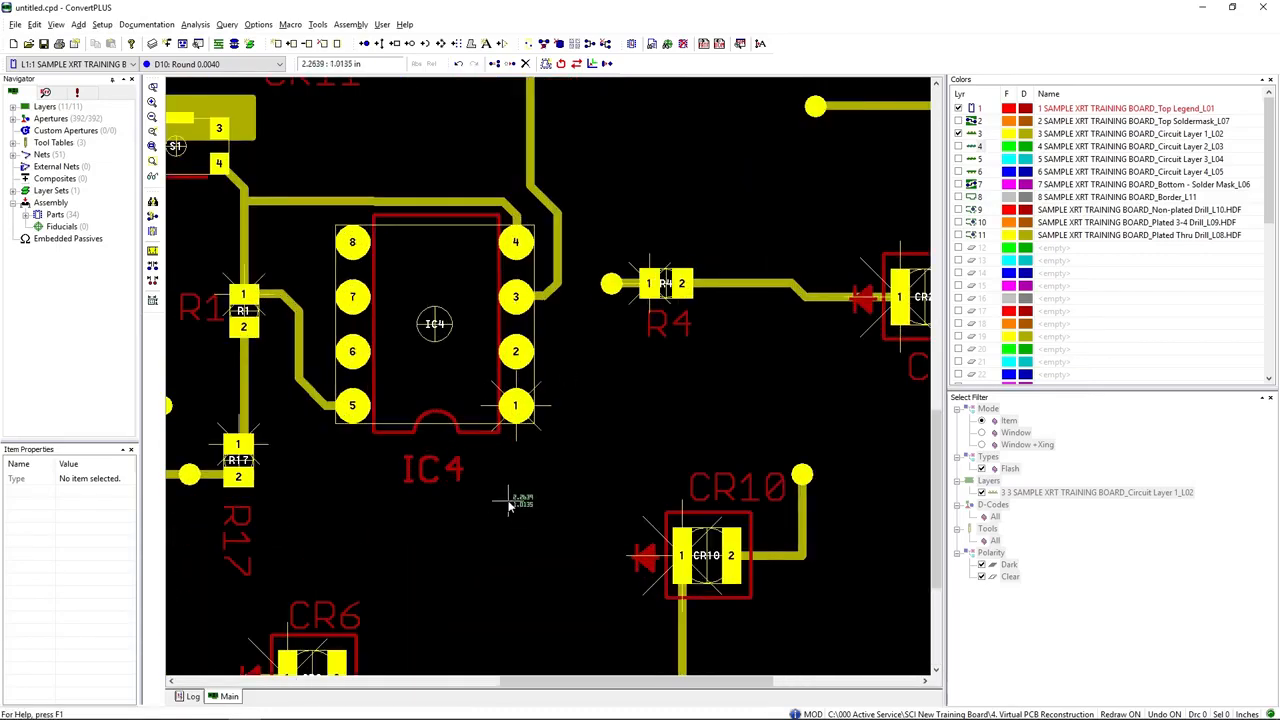
right_click(434, 369)
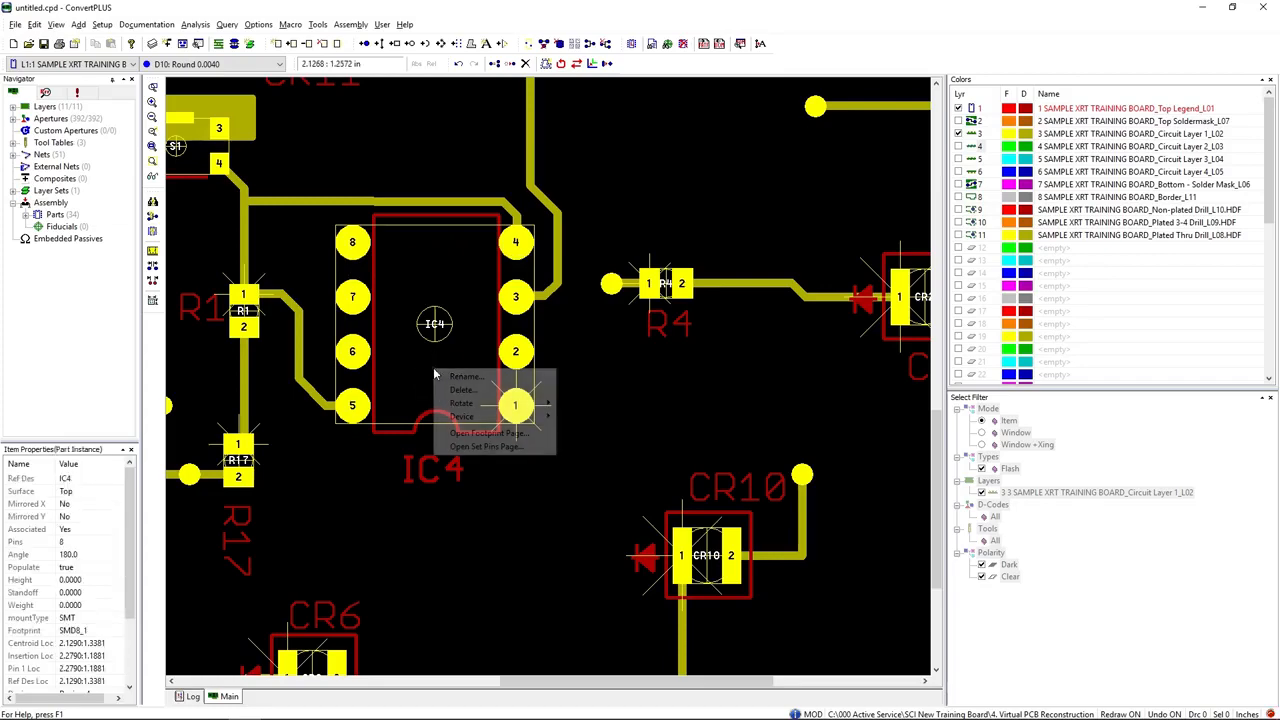
left_click(481, 447)
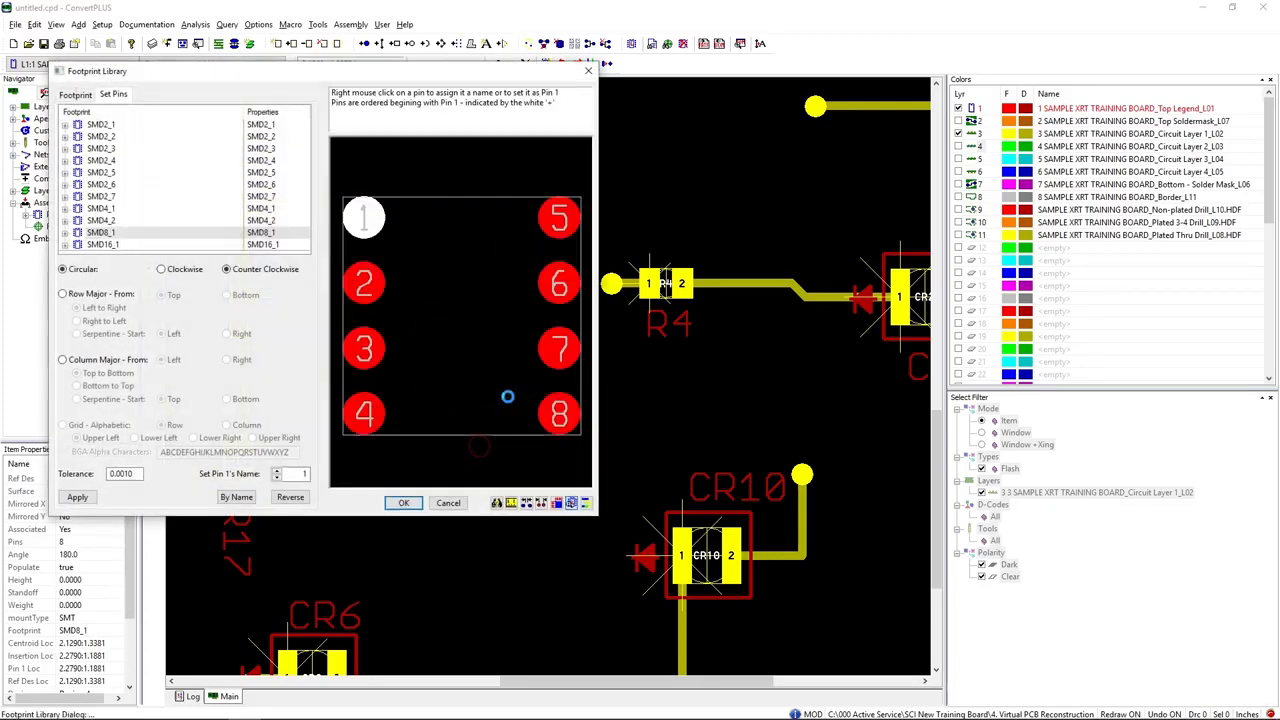
right_click(368, 222)
left_click(414, 246)
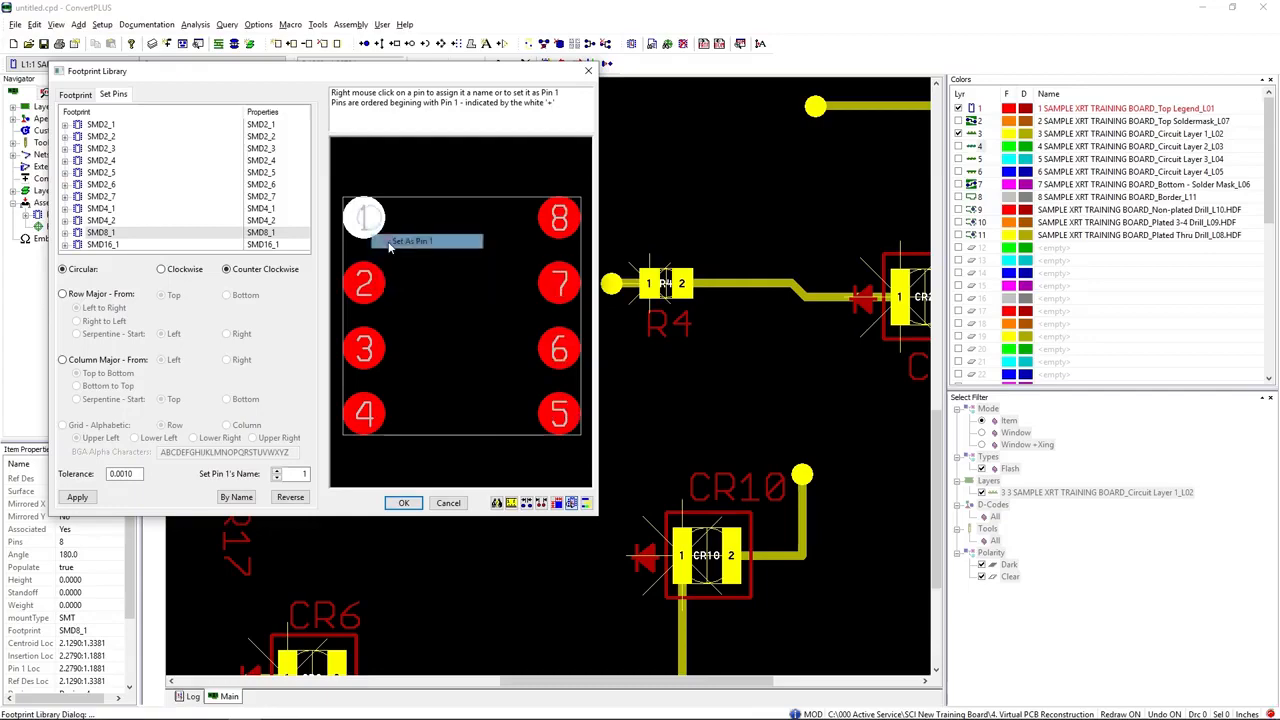
left_click(404, 503)
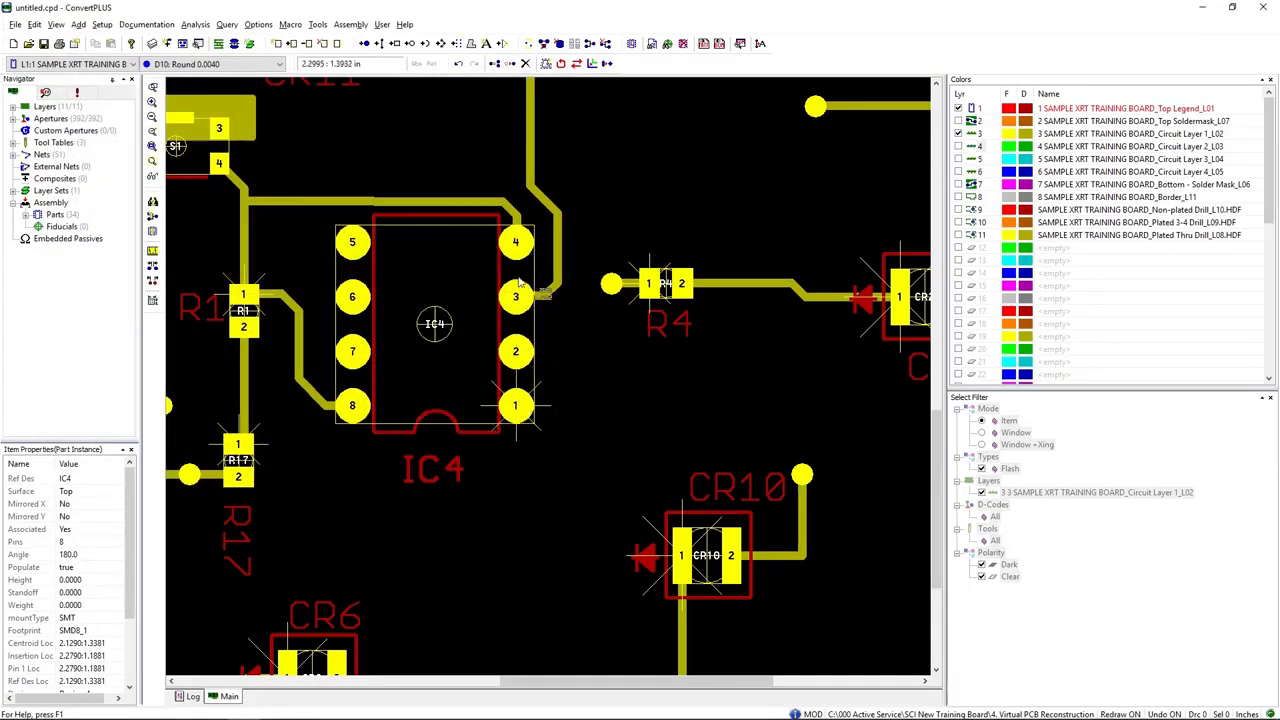
Step: Renumber IC1's 16 footprint pins counter-clockwise in circular order, keeping the current pin 1 pad as pin 1
scroll(440, 325, "down", 2)
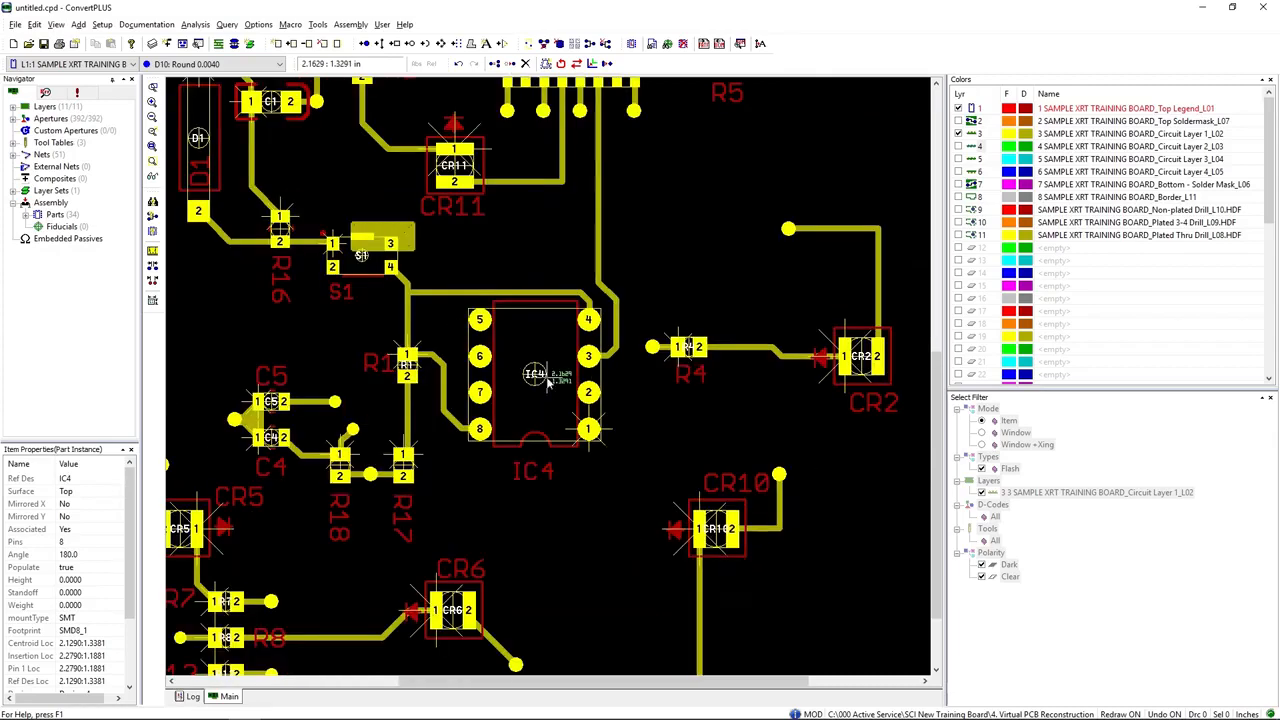
scroll(584, 150, "up", 2)
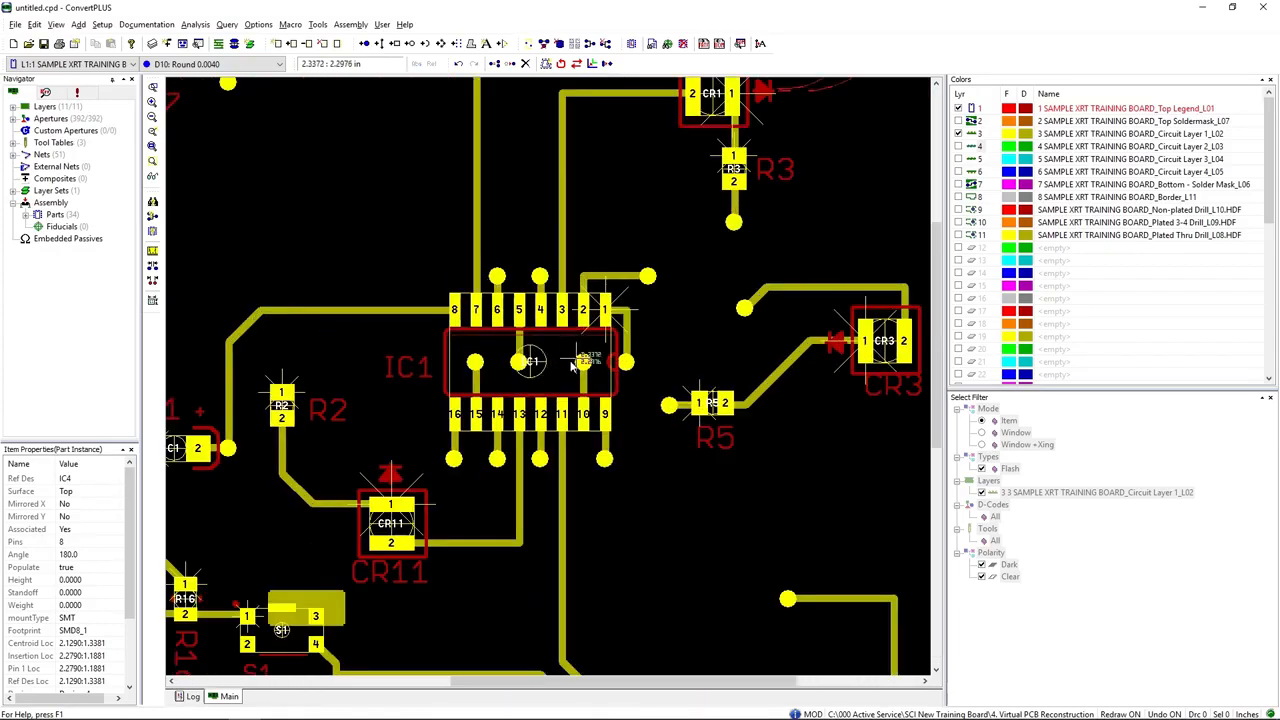
right_click(560, 363)
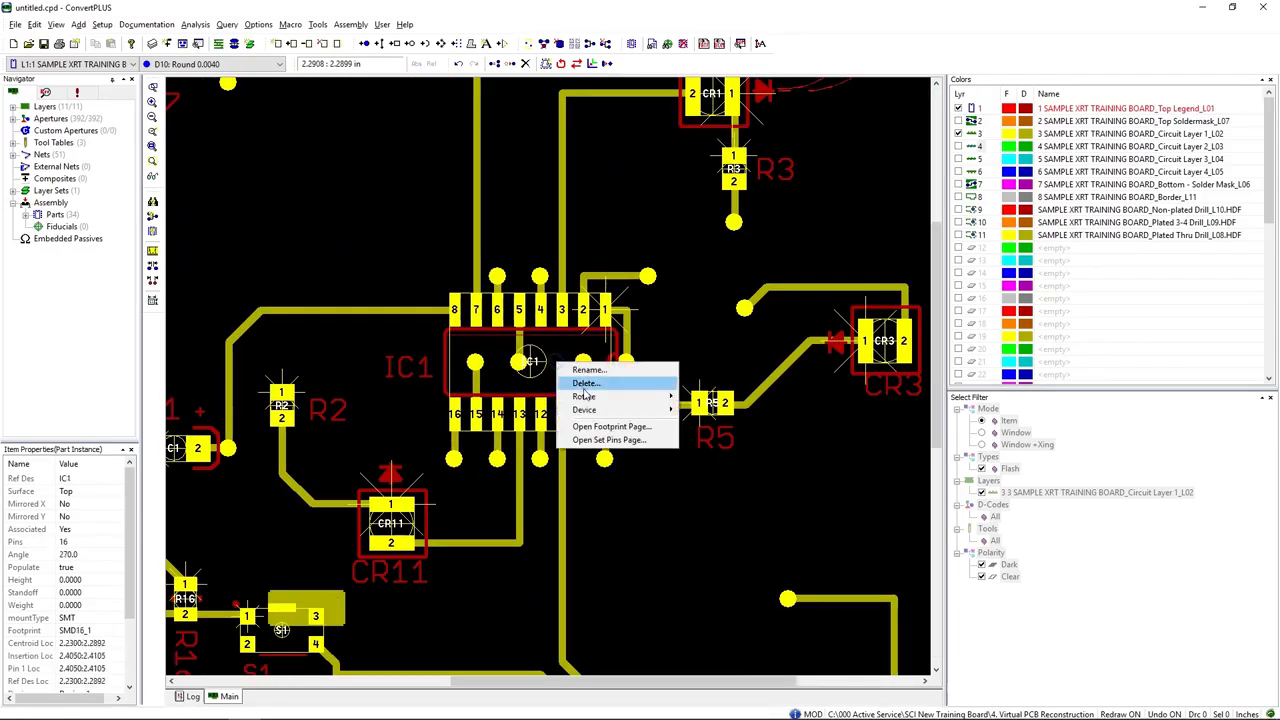
left_click(566, 441)
right_click(354, 189)
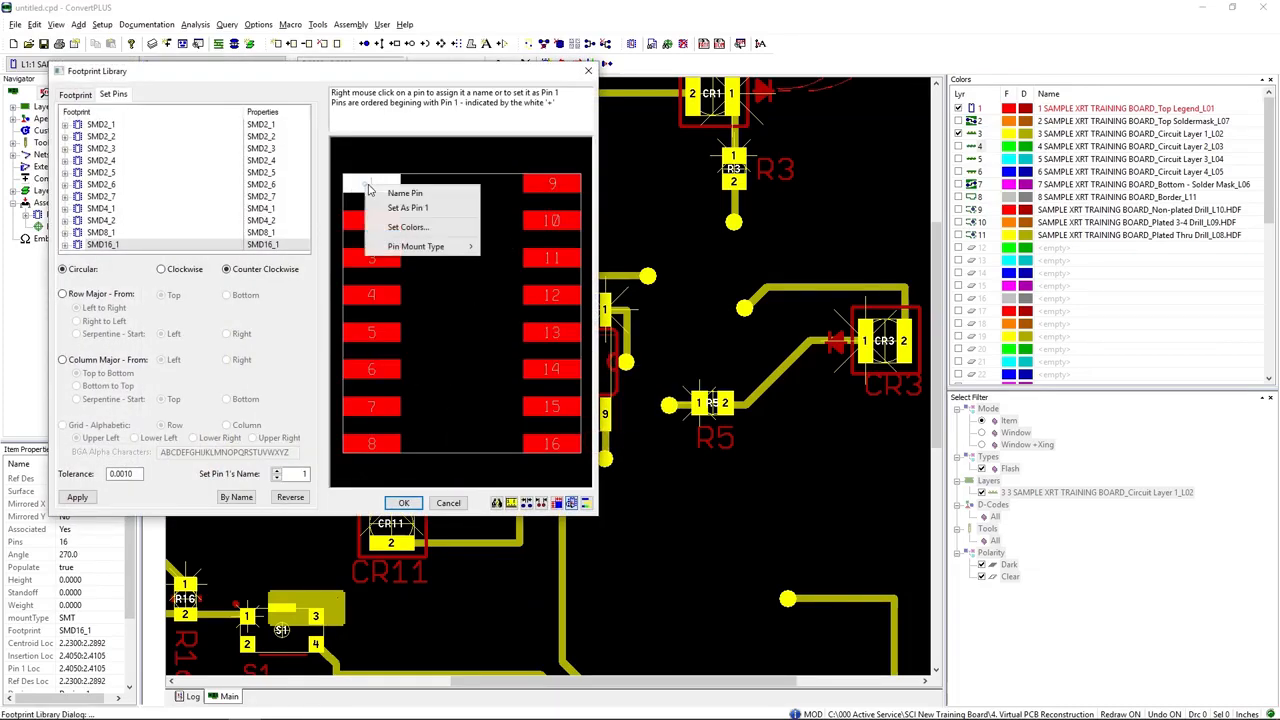
left_click(385, 208)
left_click(404, 502)
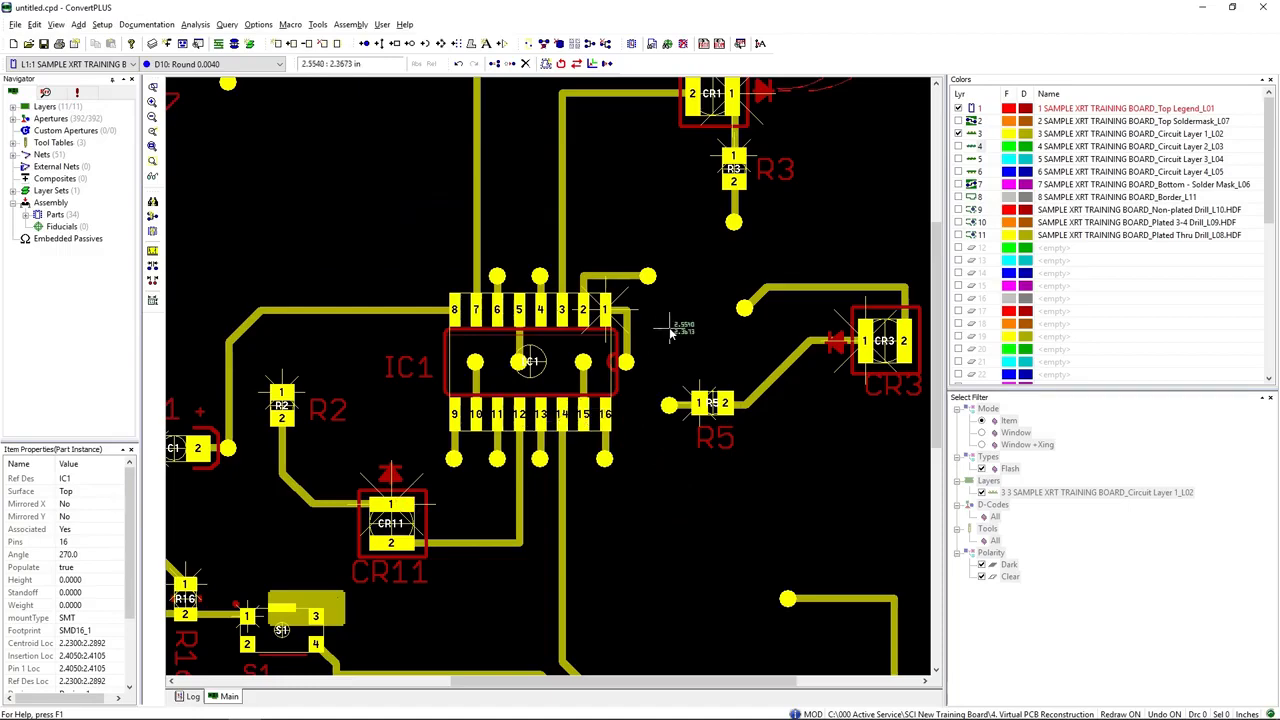
scroll(299, 543, "down", 1)
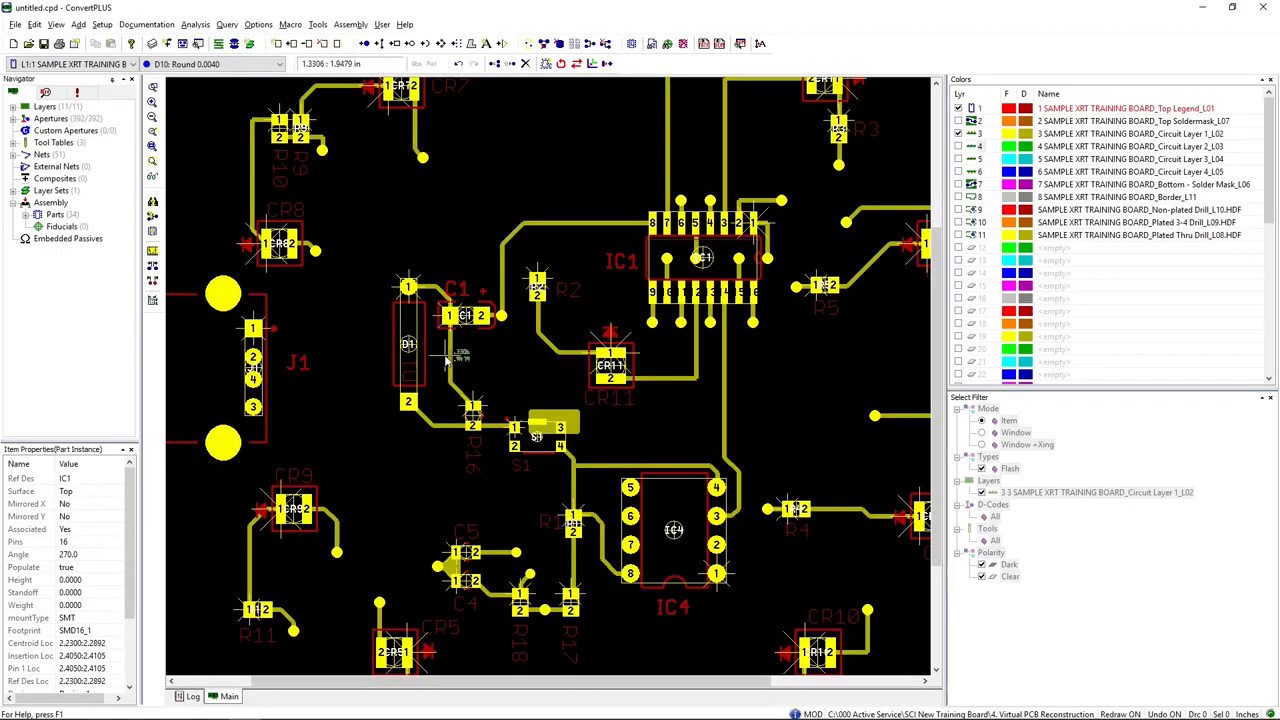
scroll(440, 375, "up", 2)
right_click(488, 325)
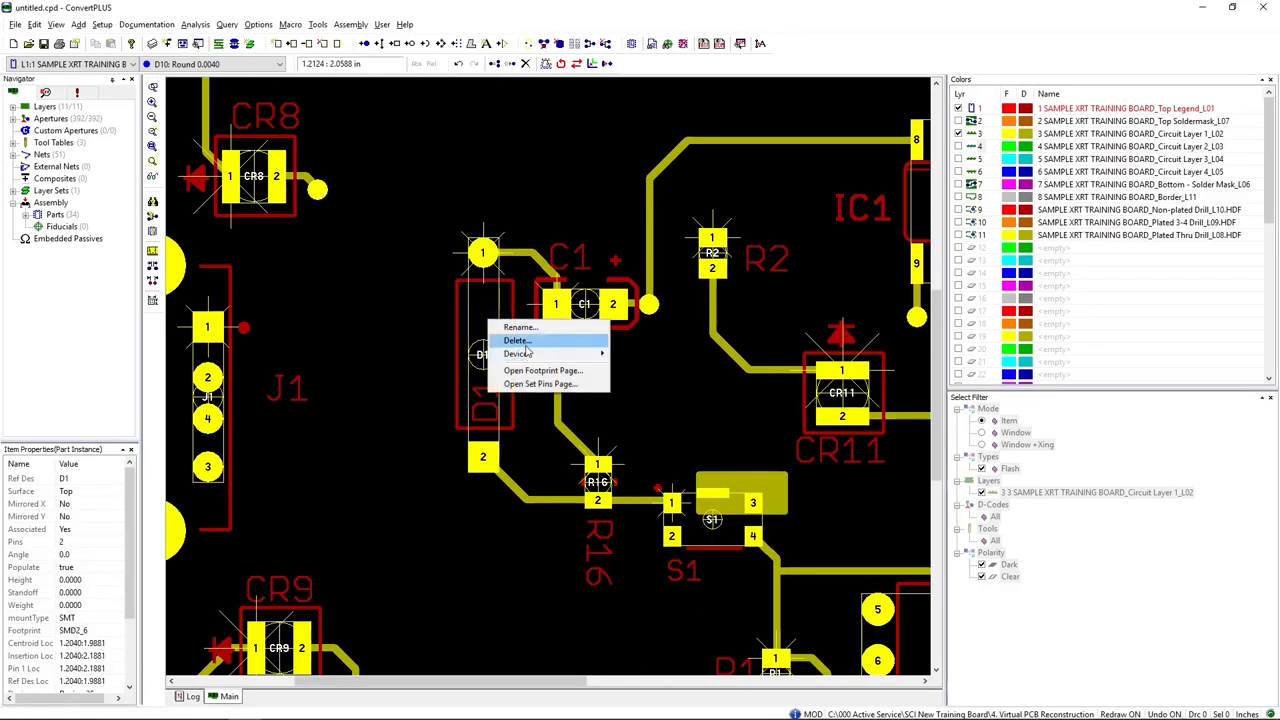
left_click(535, 434)
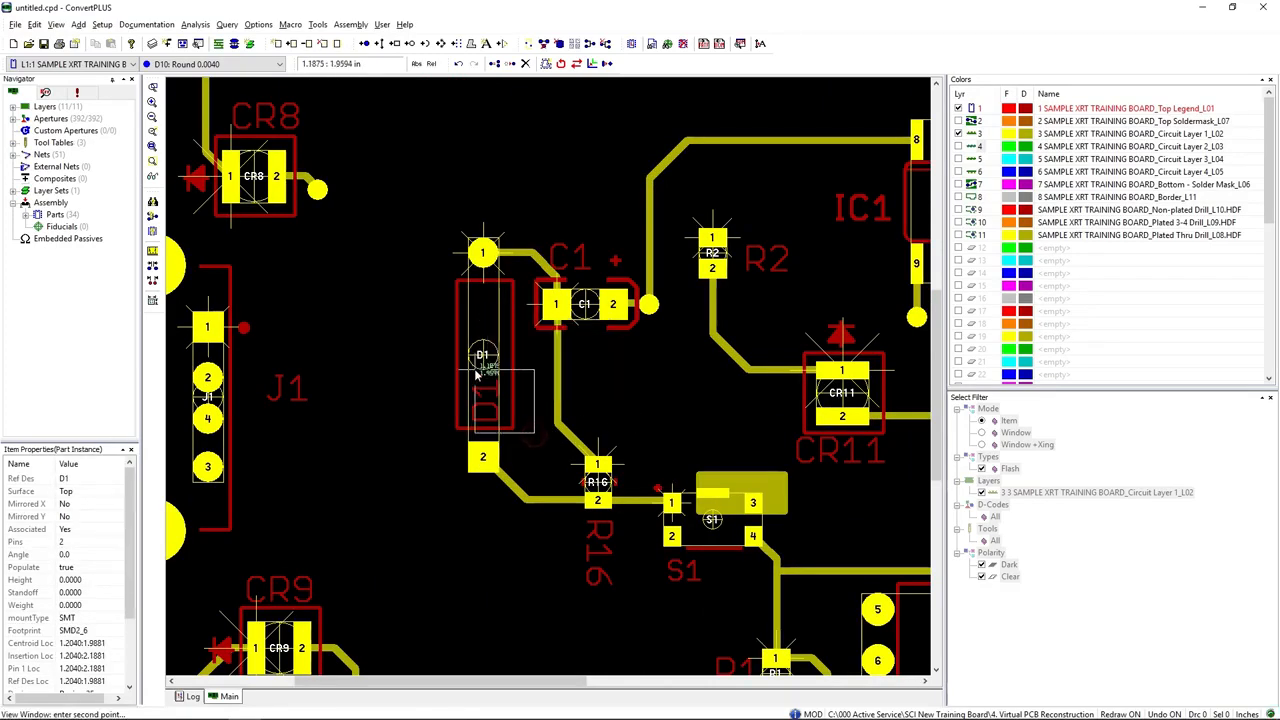
key("Escape")
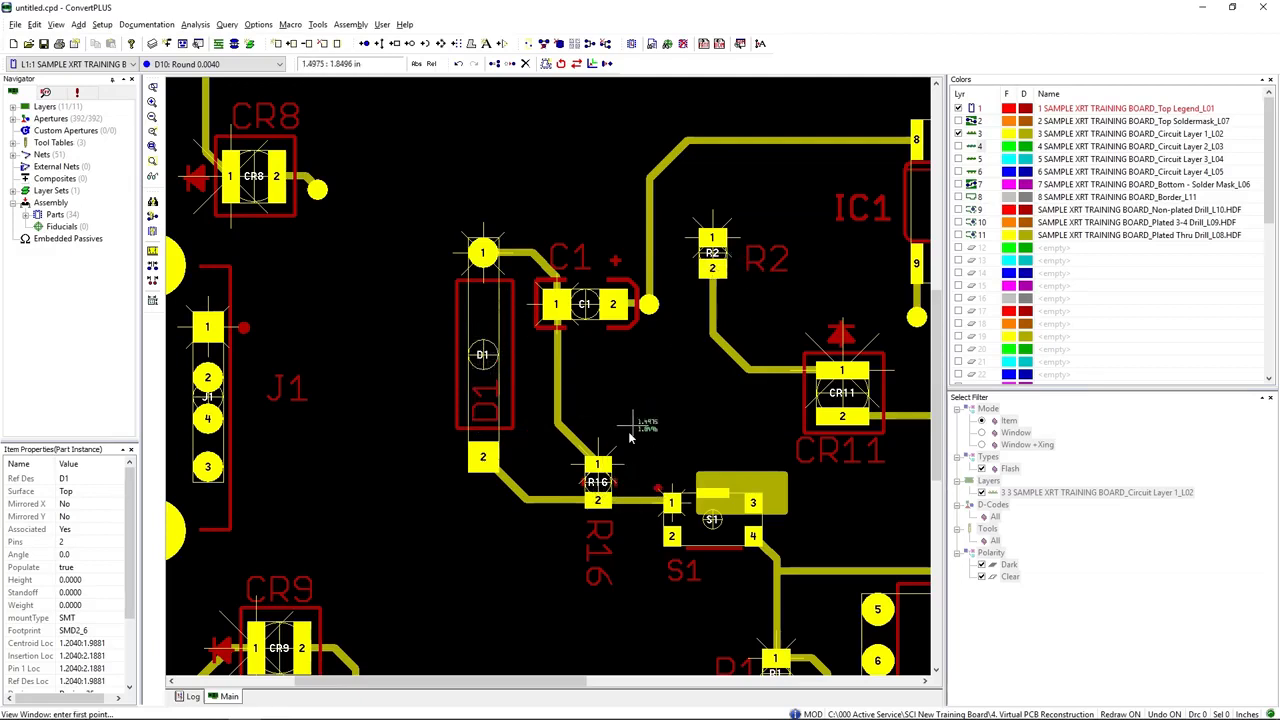
Step: Rotate part C1 to 270.0 degrees so that its pin 1 sits on the + side
right_click(581, 306)
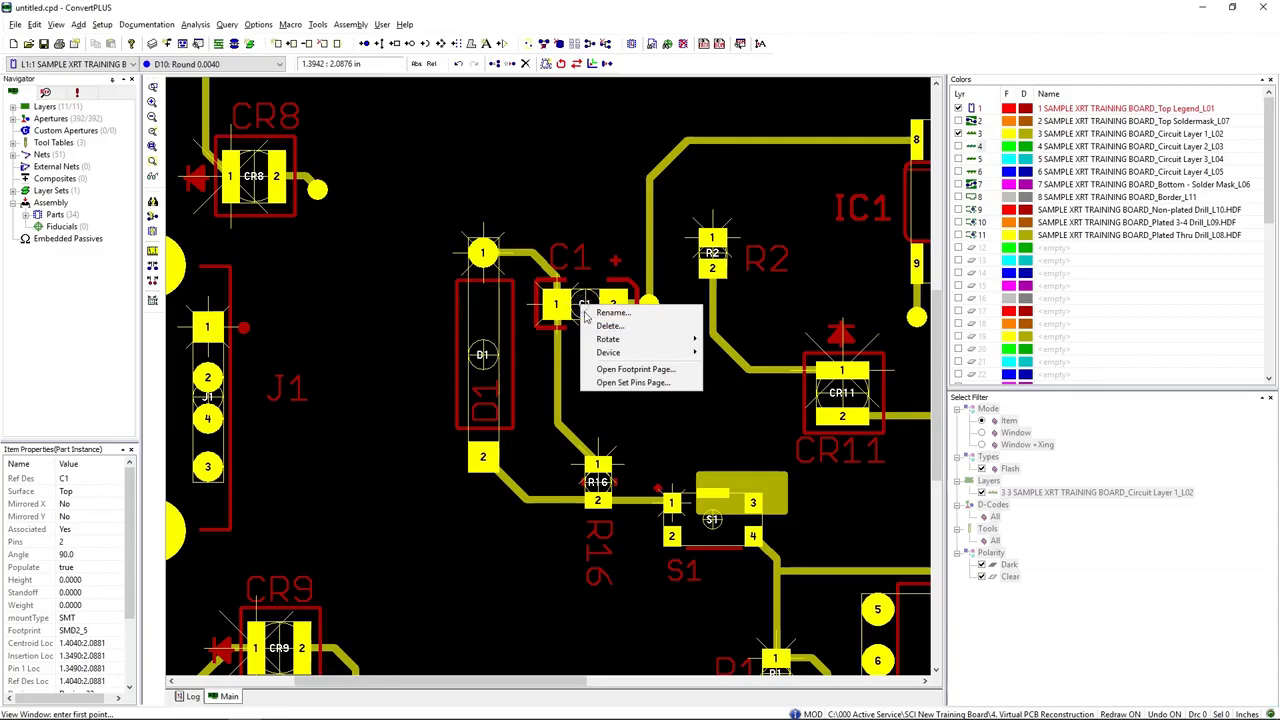
mouse_move(607, 340)
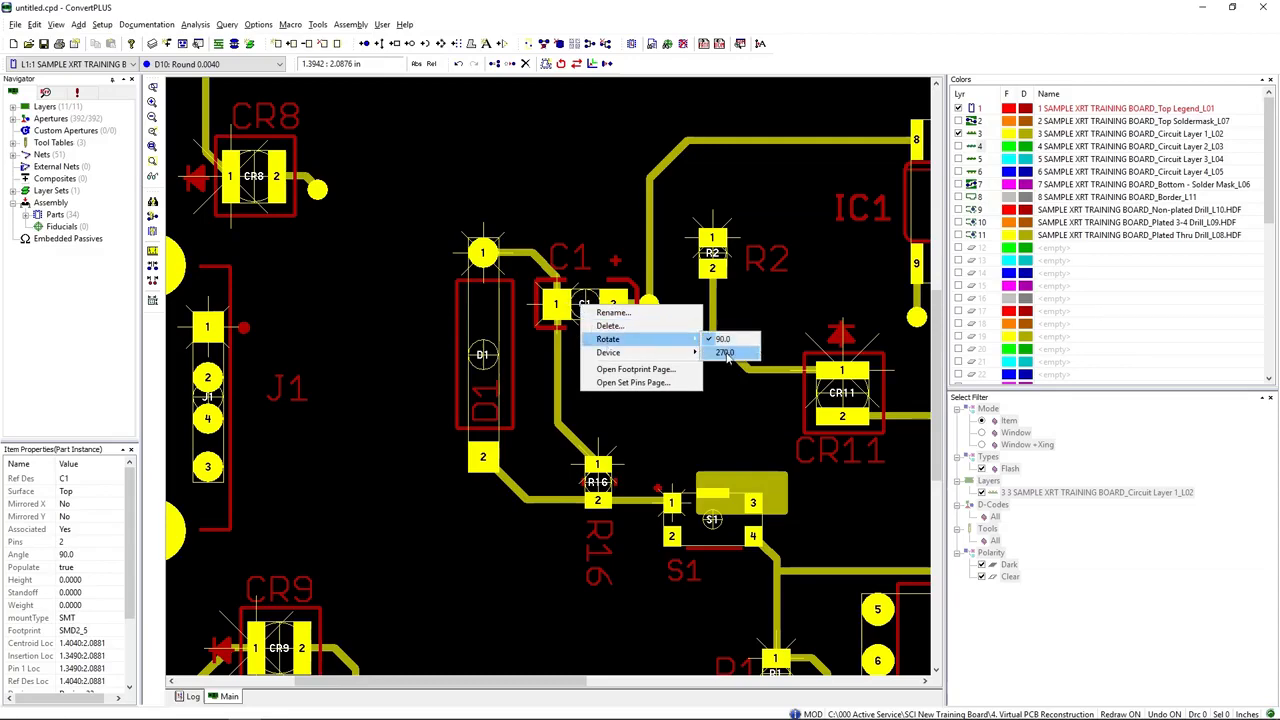
left_click(724, 353)
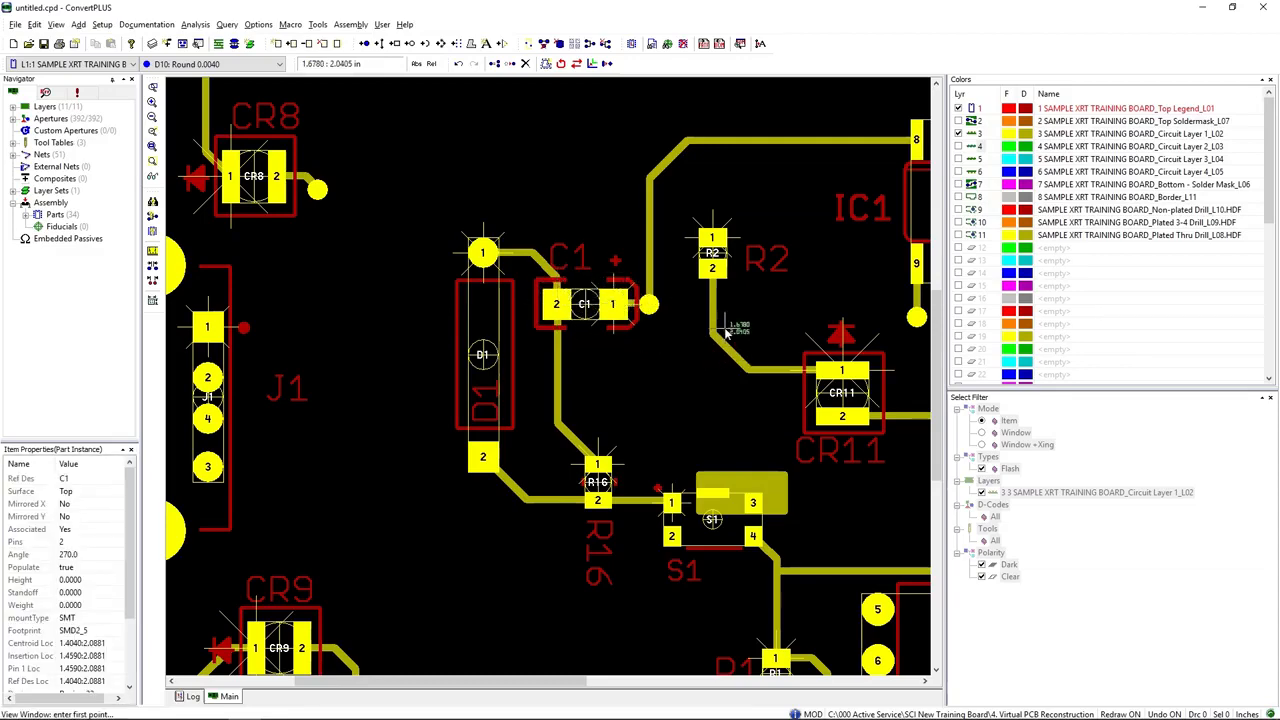
Step: Open the list of export formats for the reconstructed board
scroll(726, 333, "down", 2)
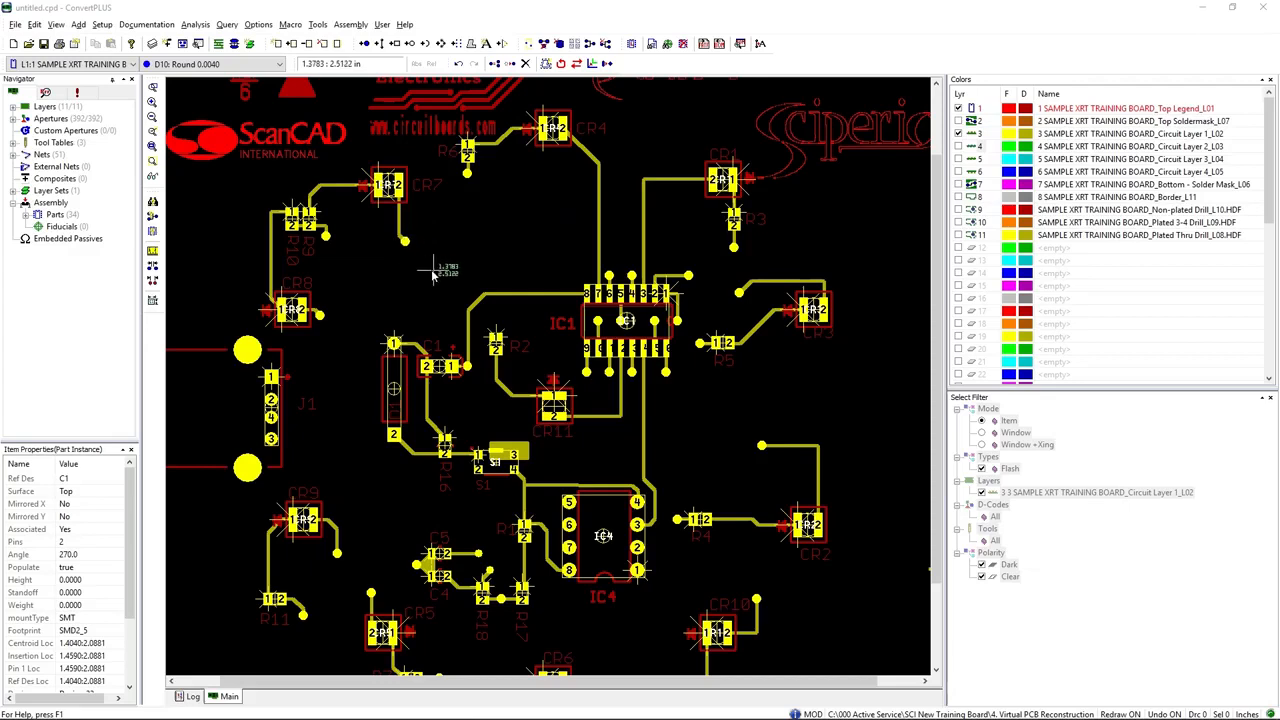
left_click(16, 25)
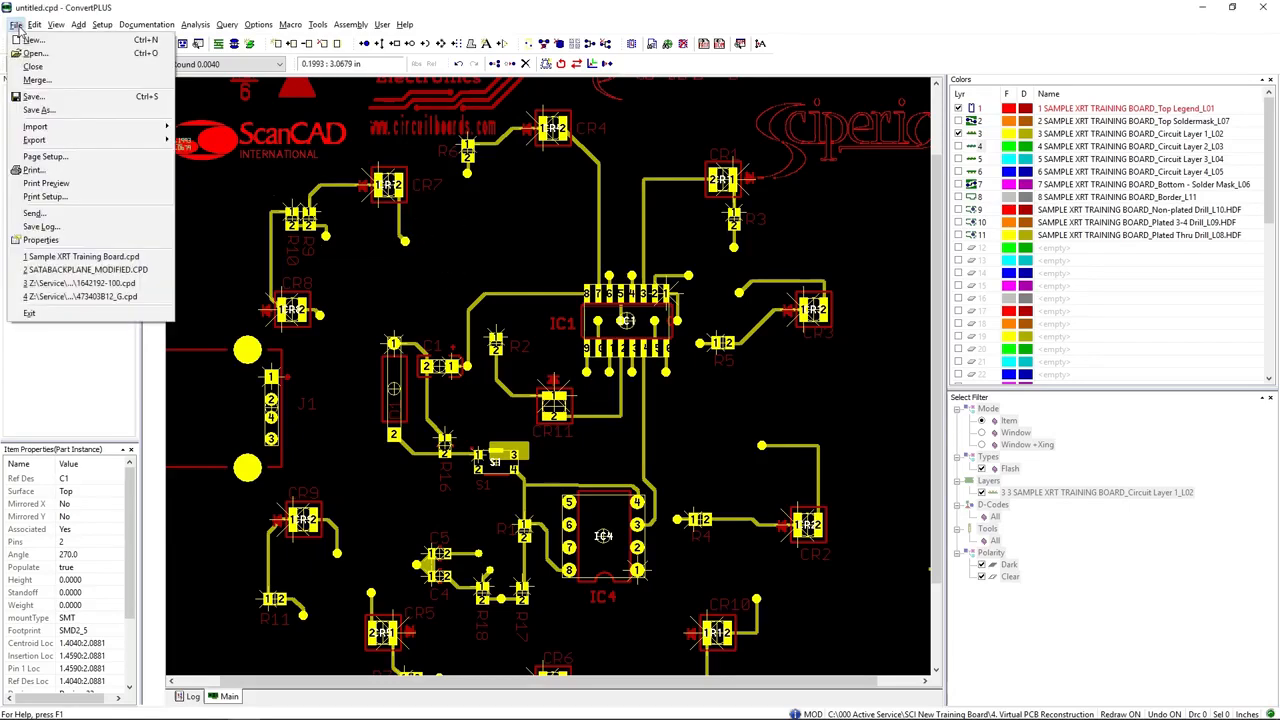
mouse_move(78, 141)
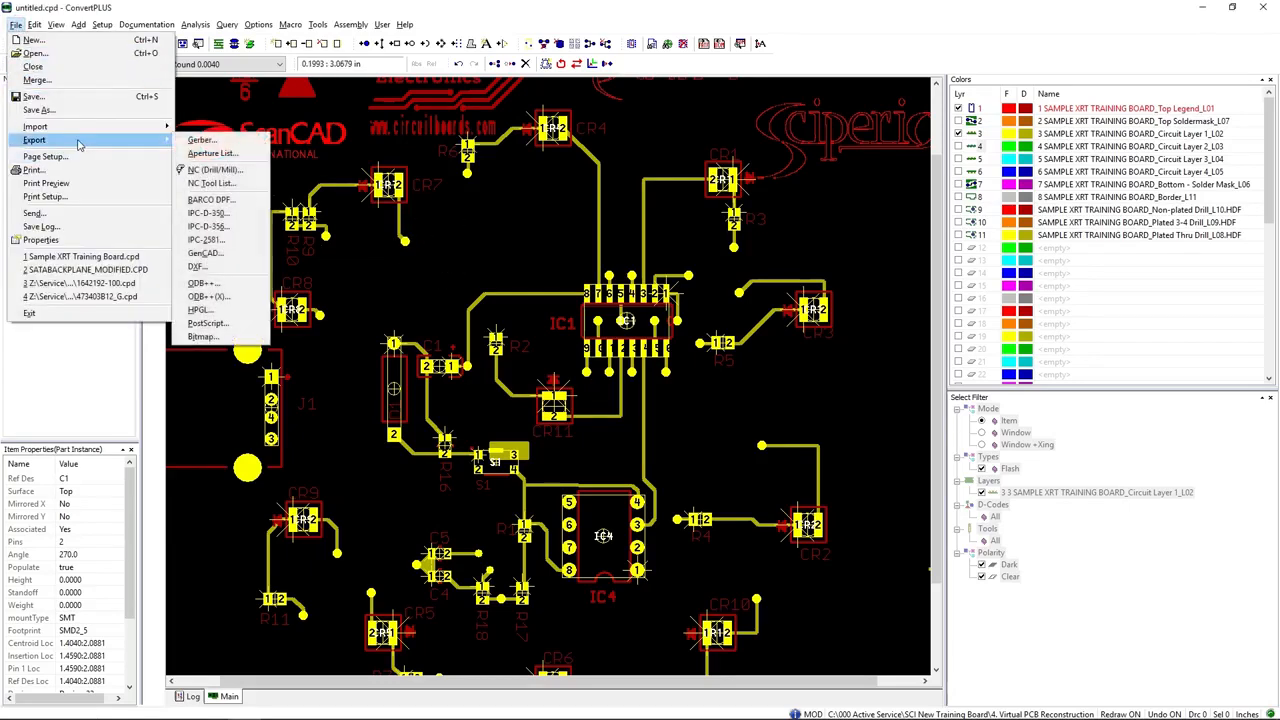